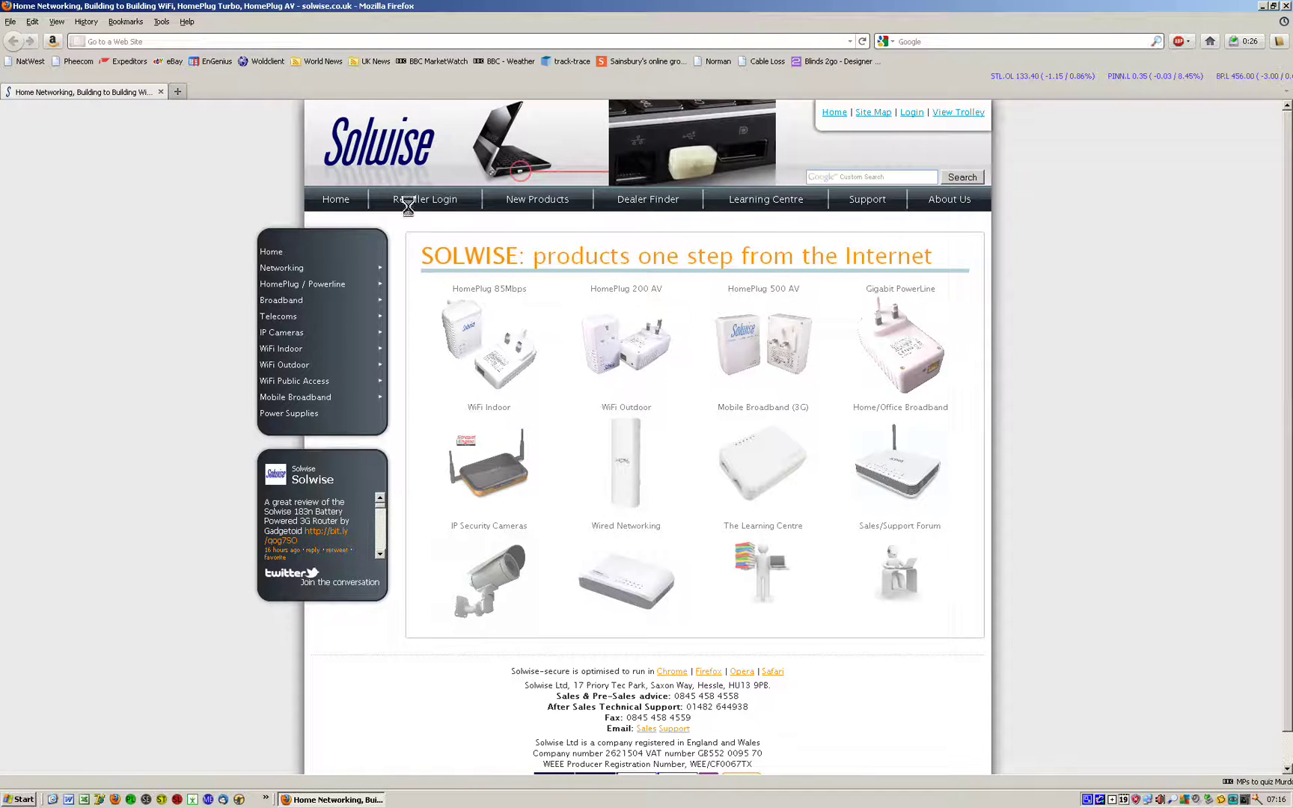
- Load 192.168.1.1 in Firefox and sign in with the administrator user name and password
{"action": "left_click", "coordinate": [183, 41]}
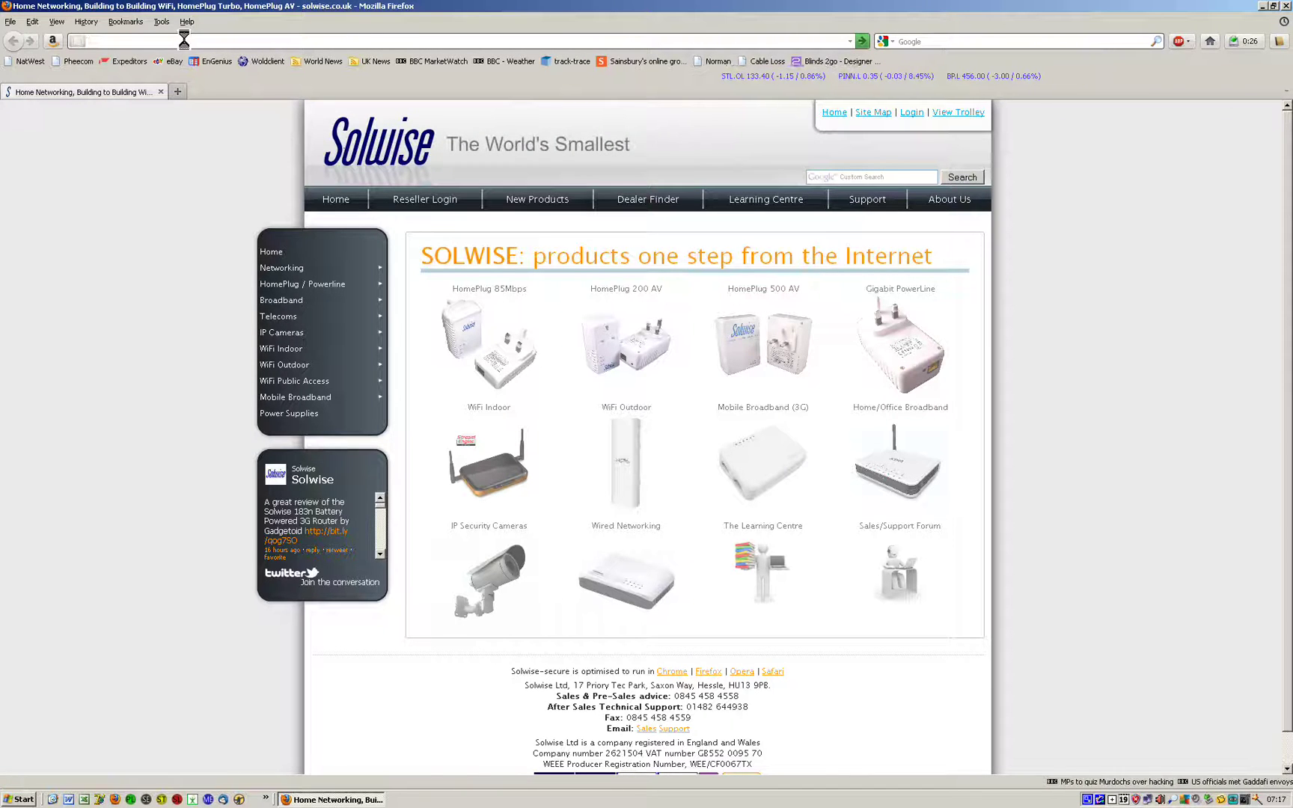
{"action": "type", "text": "192."}
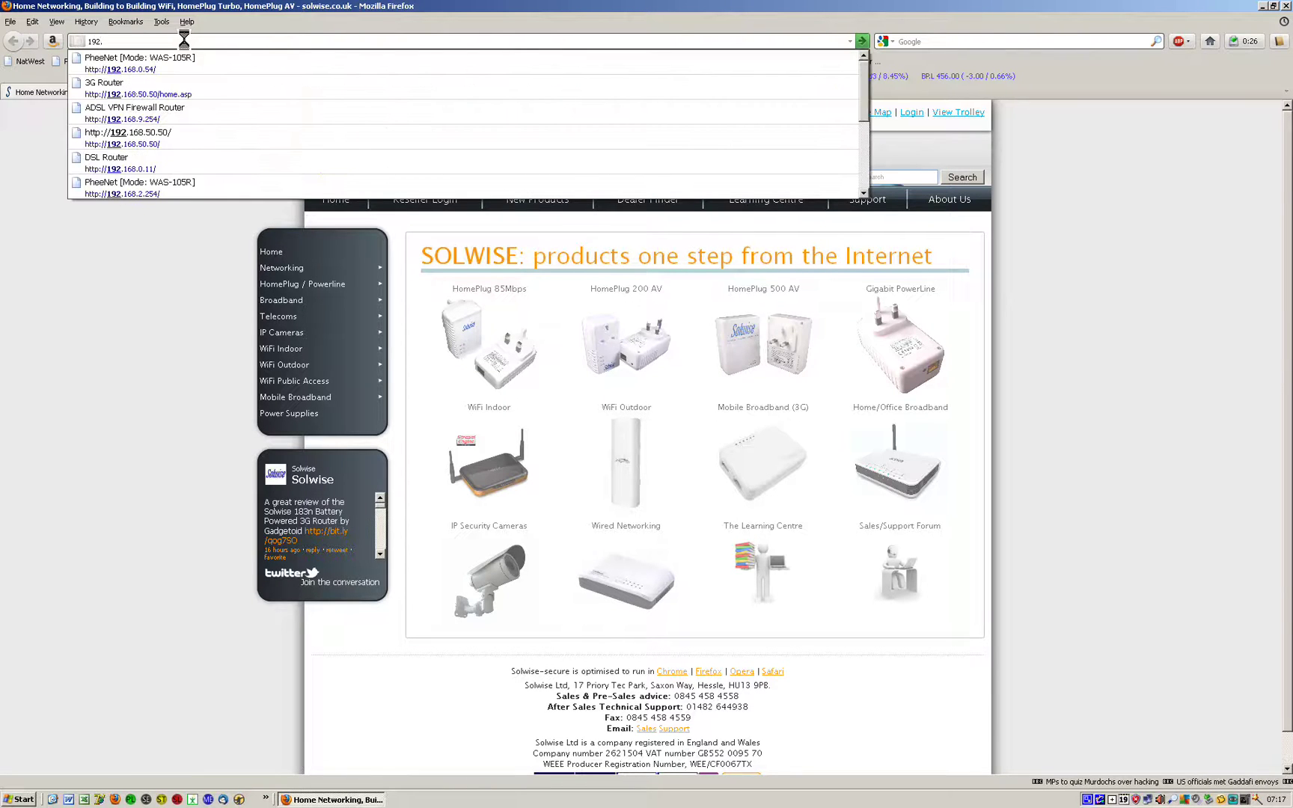
{"action": "type", "text": "168.1.1"}
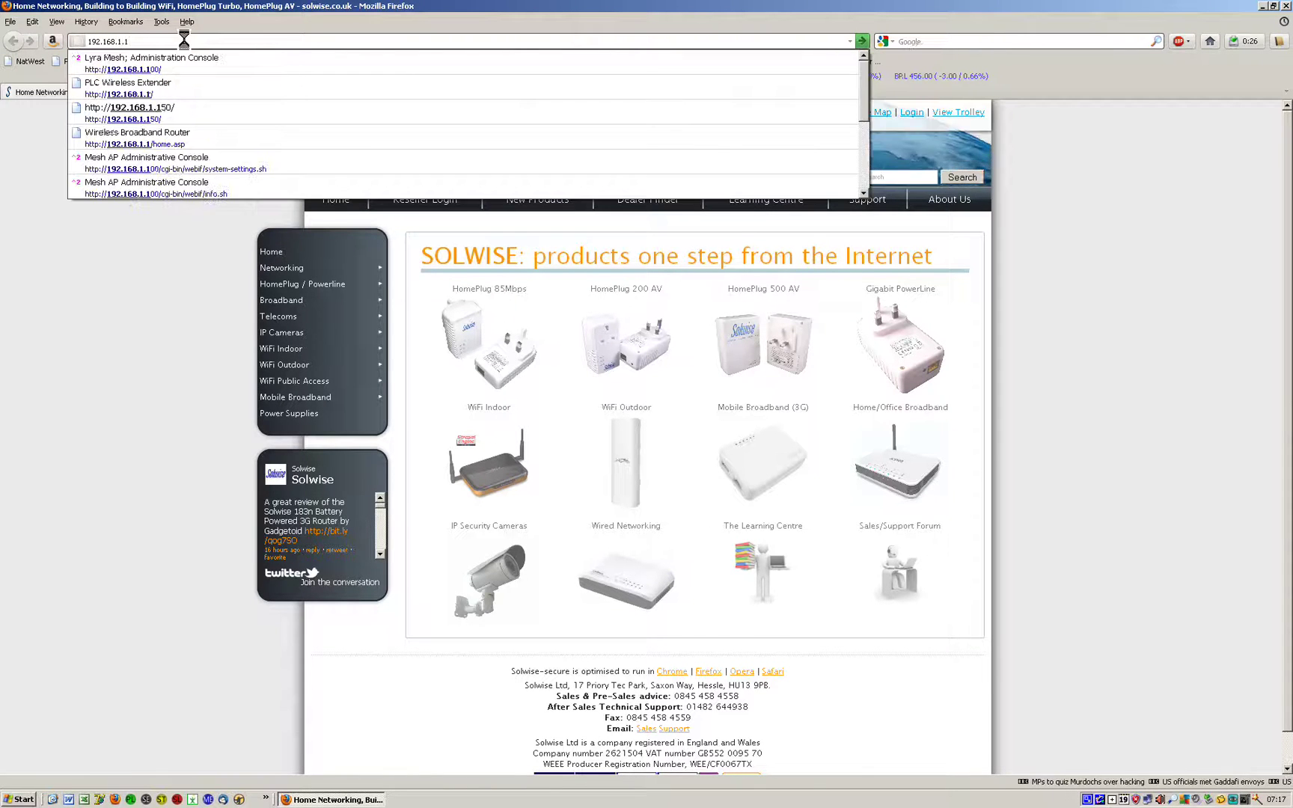
{"action": "key", "text": "Return"}
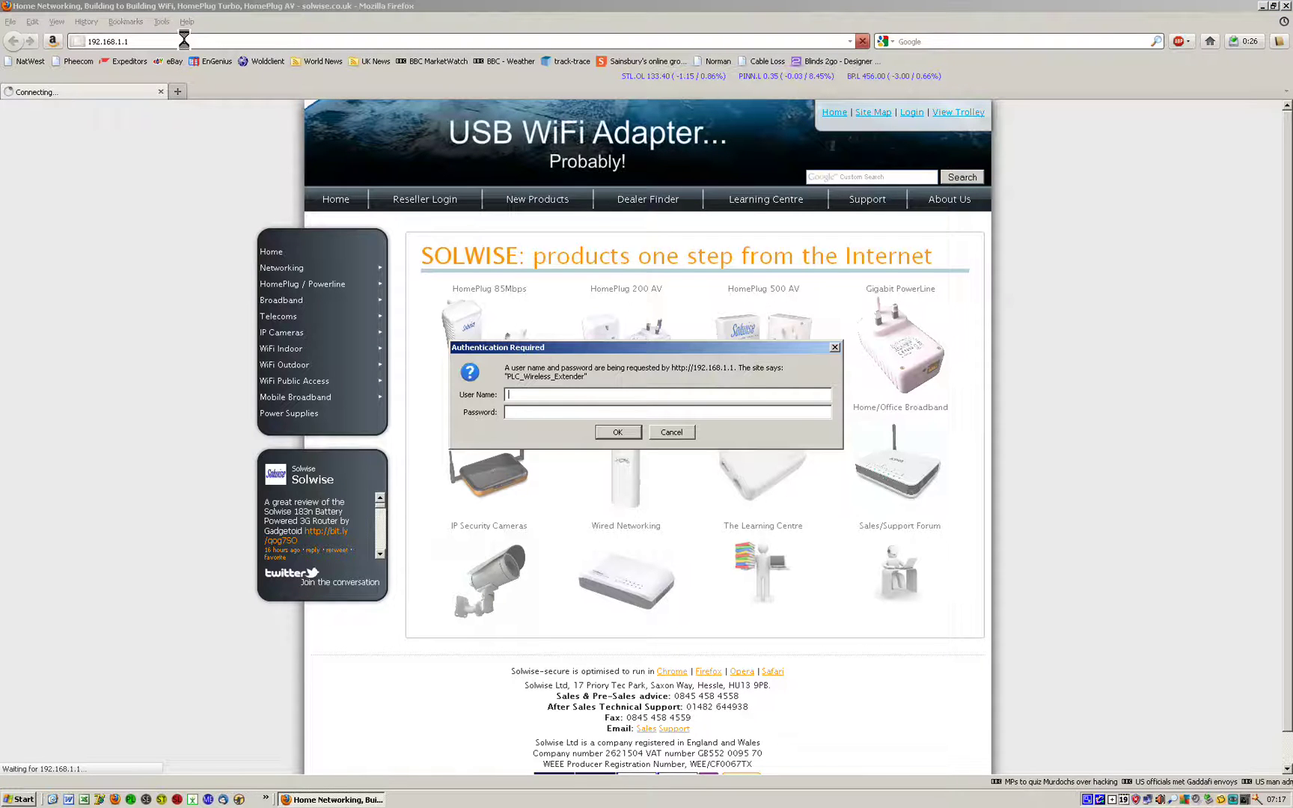
{"action": "type", "text": "admin"}
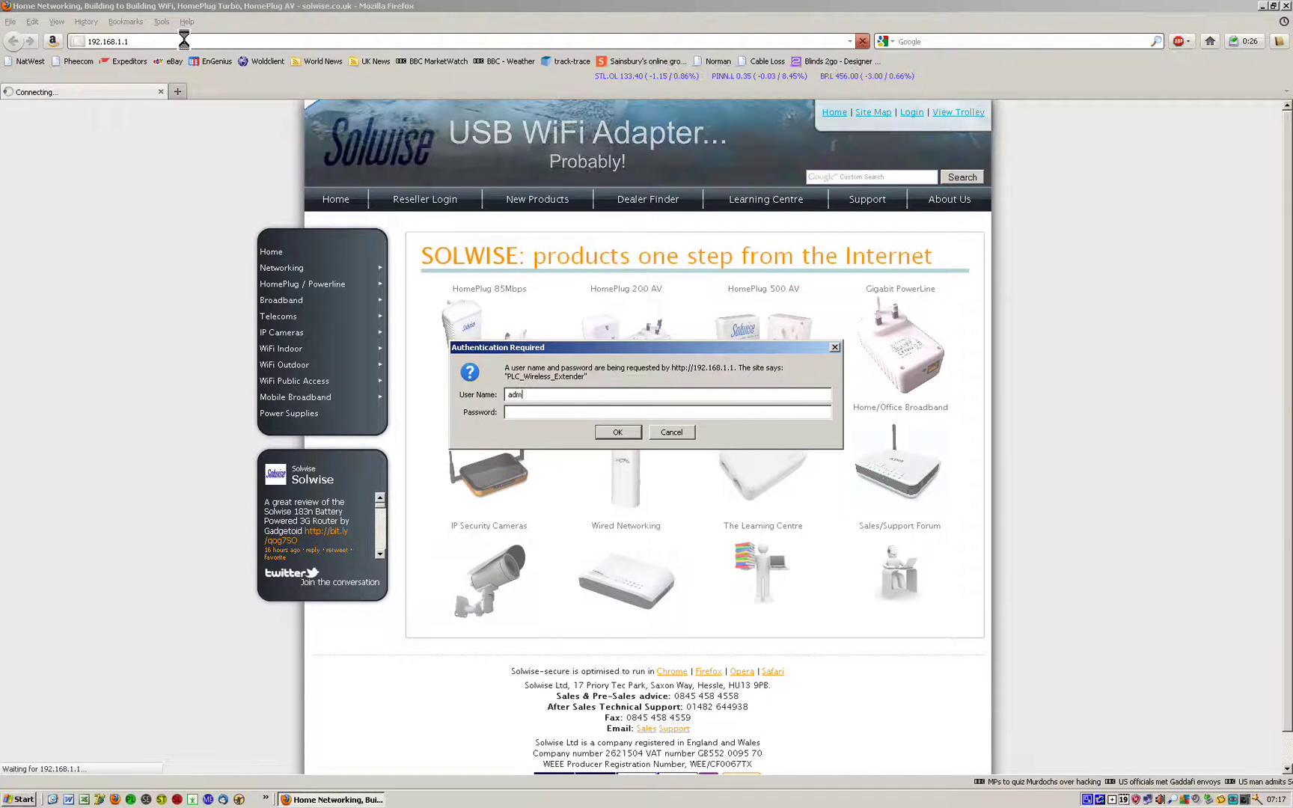
{"action": "key", "text": "Tab"}
{"action": "type", "text": "********"}
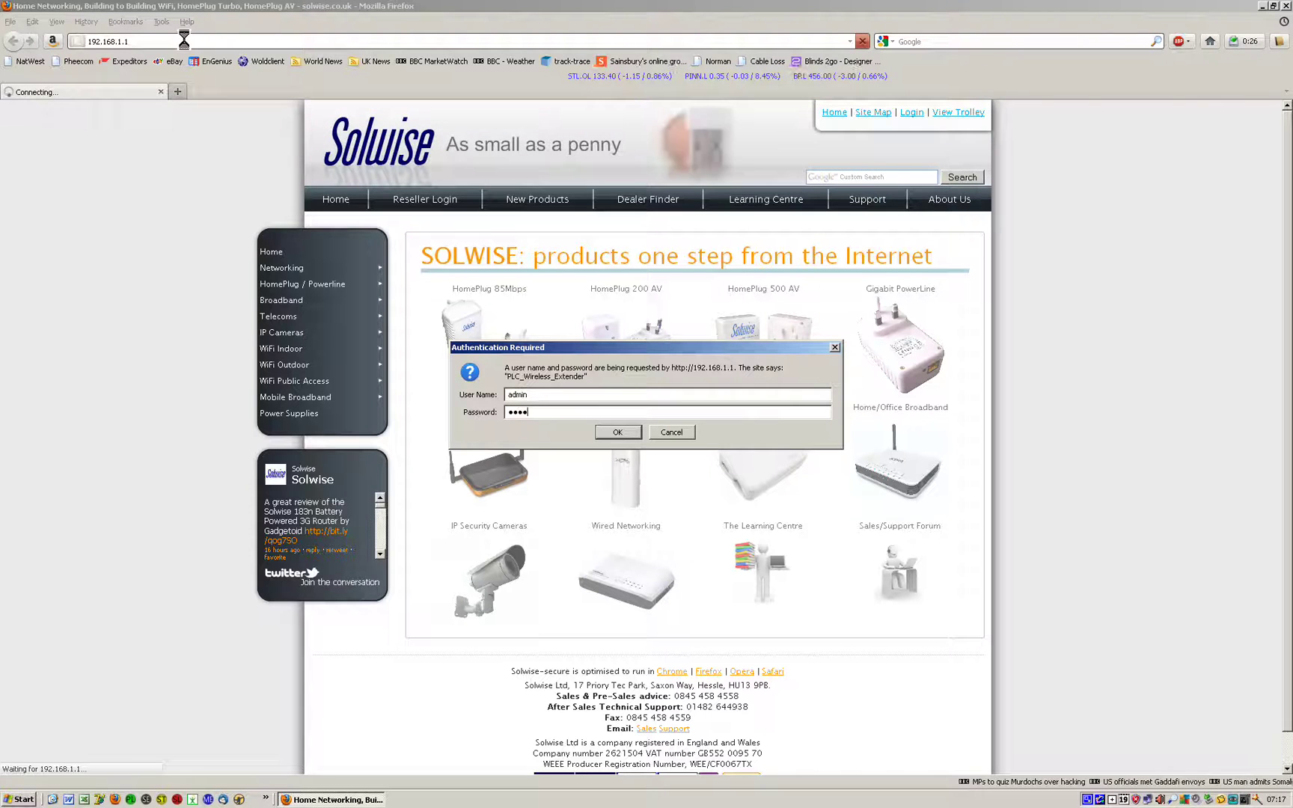
{"action": "left_click", "coordinate": [608, 432]}
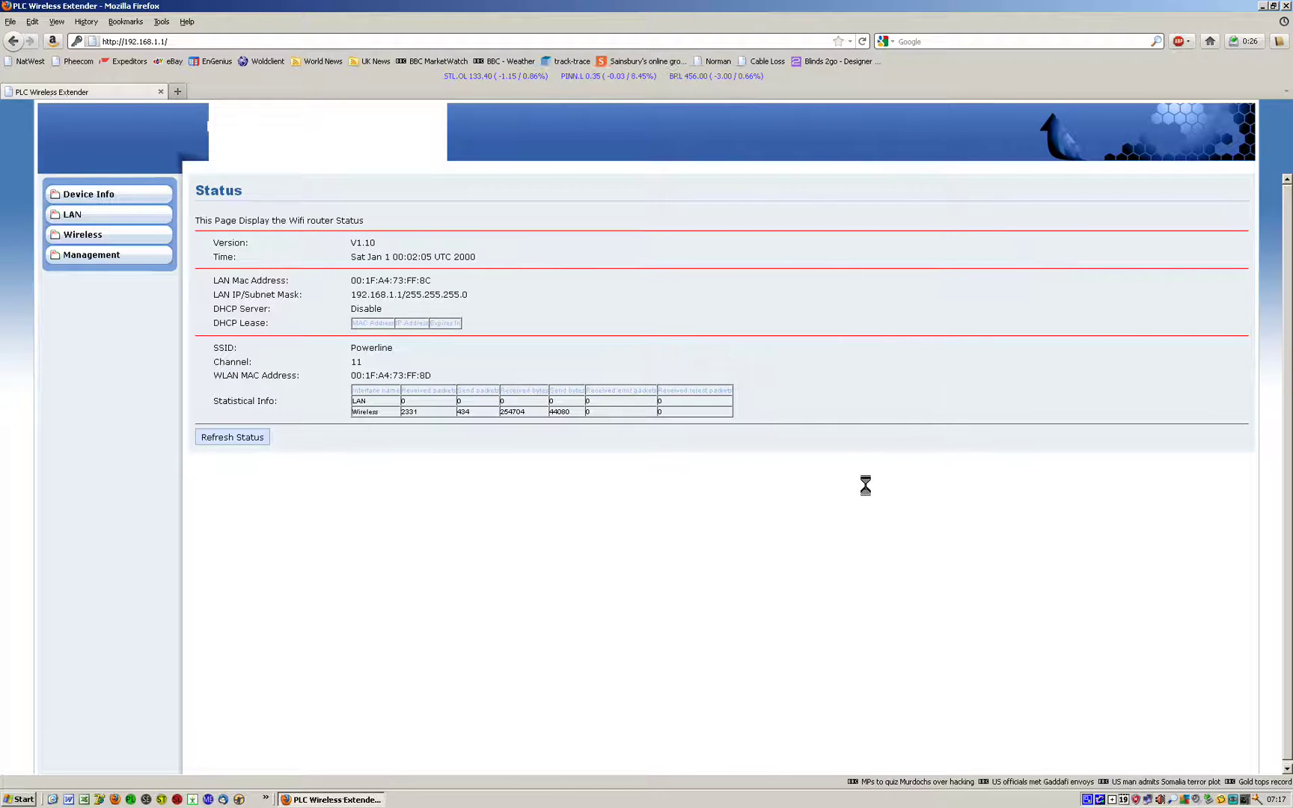
- Under Wireless > Security, enable encryption, choose WPA2-PSK, and replace the pass phrase with a new one
{"action": "left_click", "coordinate": [72, 233]}
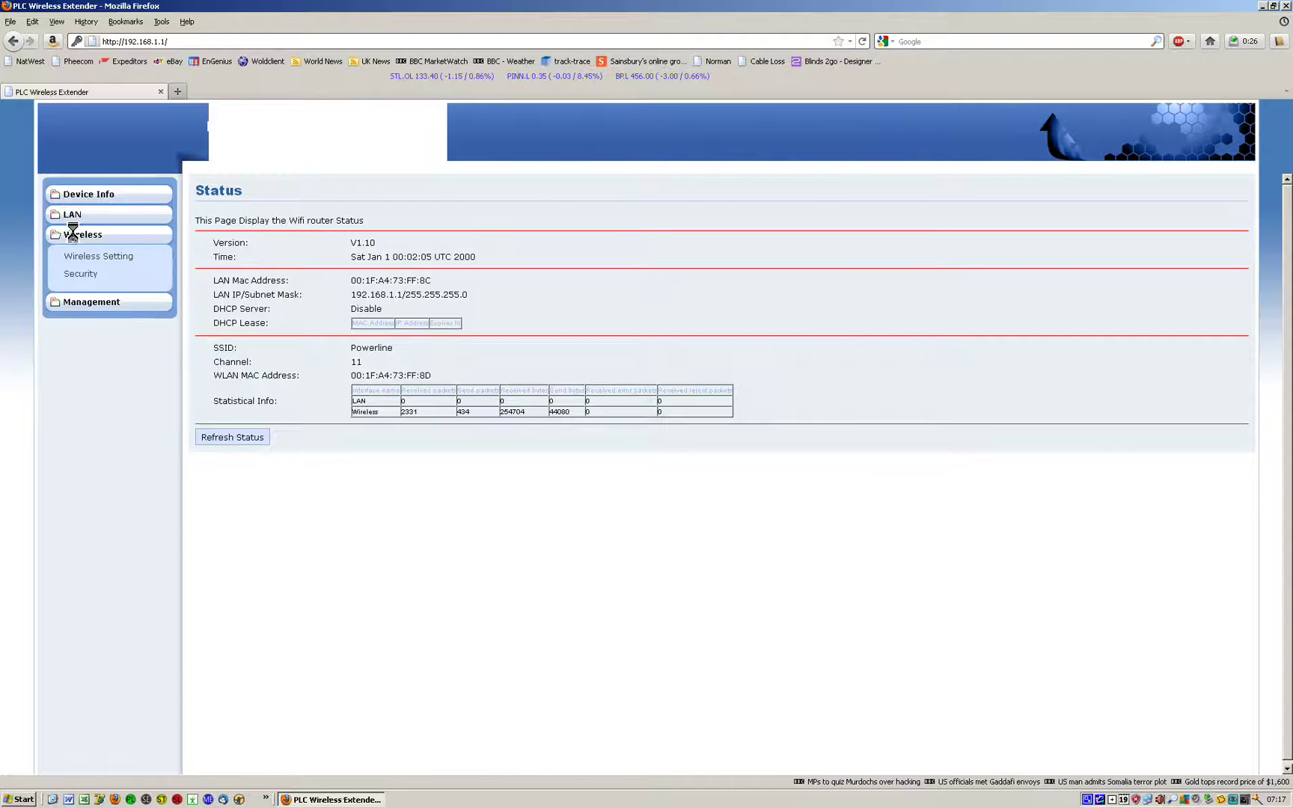
{"action": "left_click", "coordinate": [85, 274]}
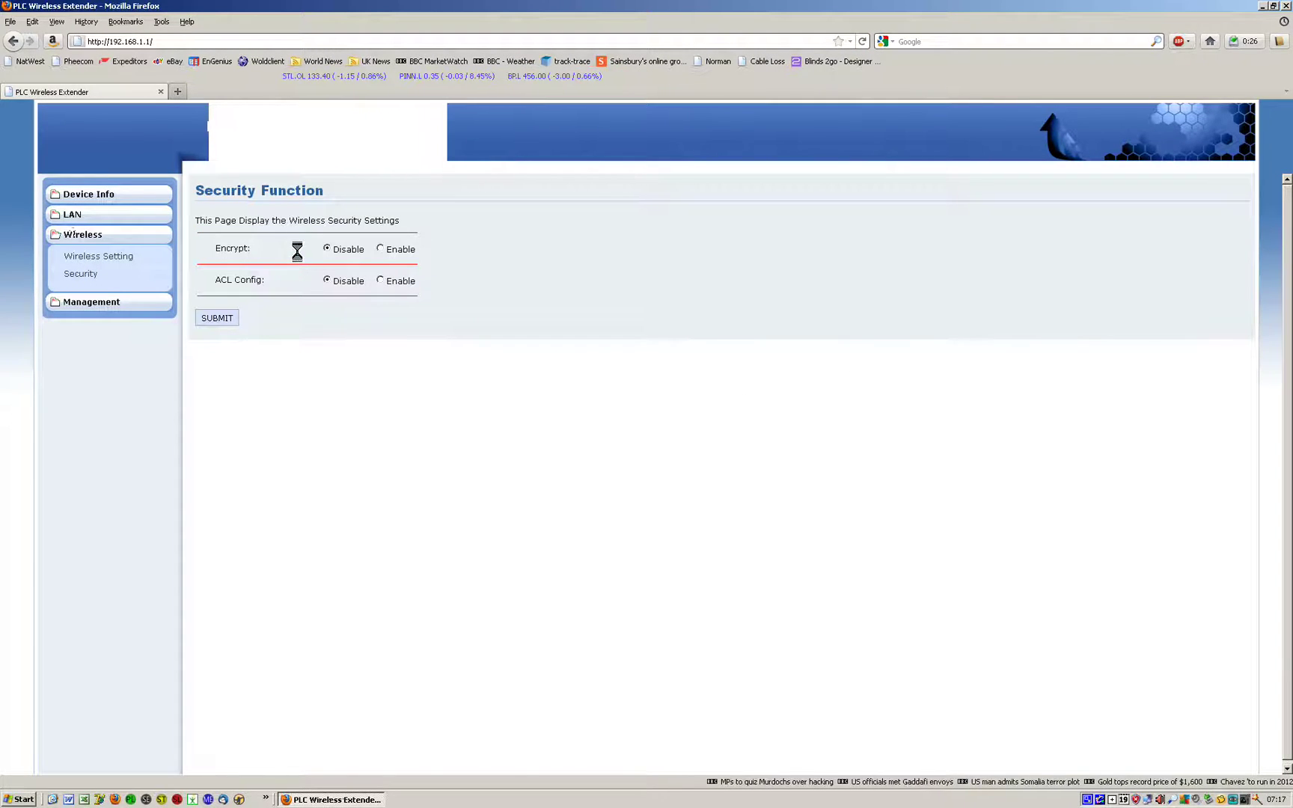
{"action": "left_click", "coordinate": [380, 249]}
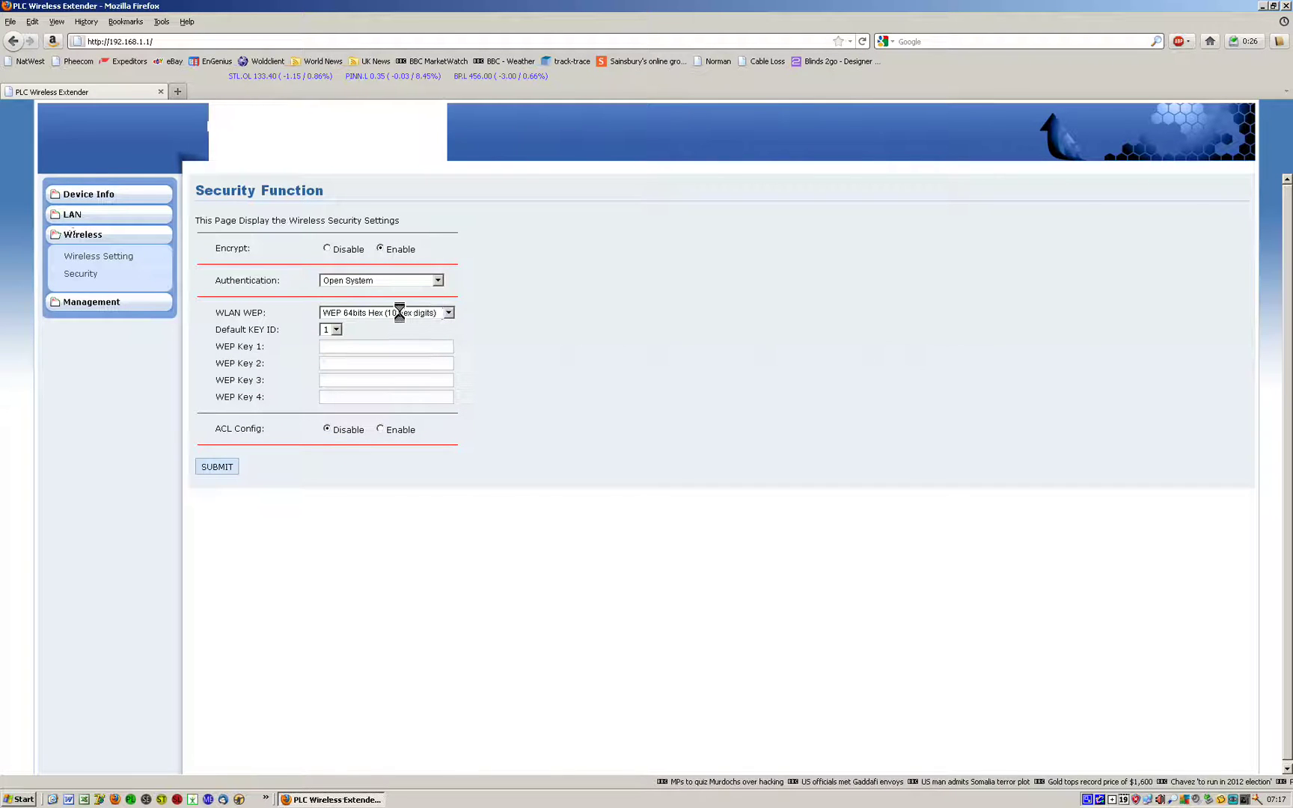
{"action": "left_click", "coordinate": [437, 280]}
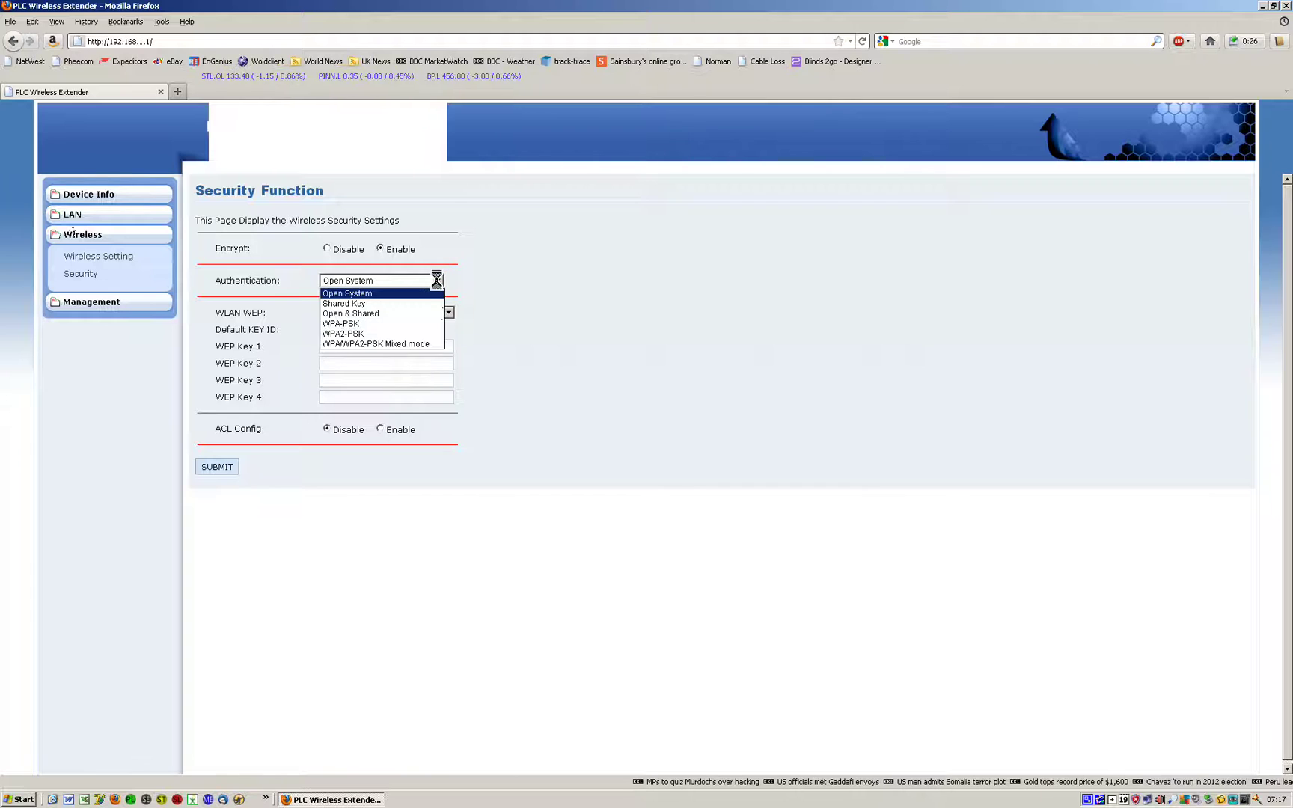
{"action": "left_click", "coordinate": [363, 334]}
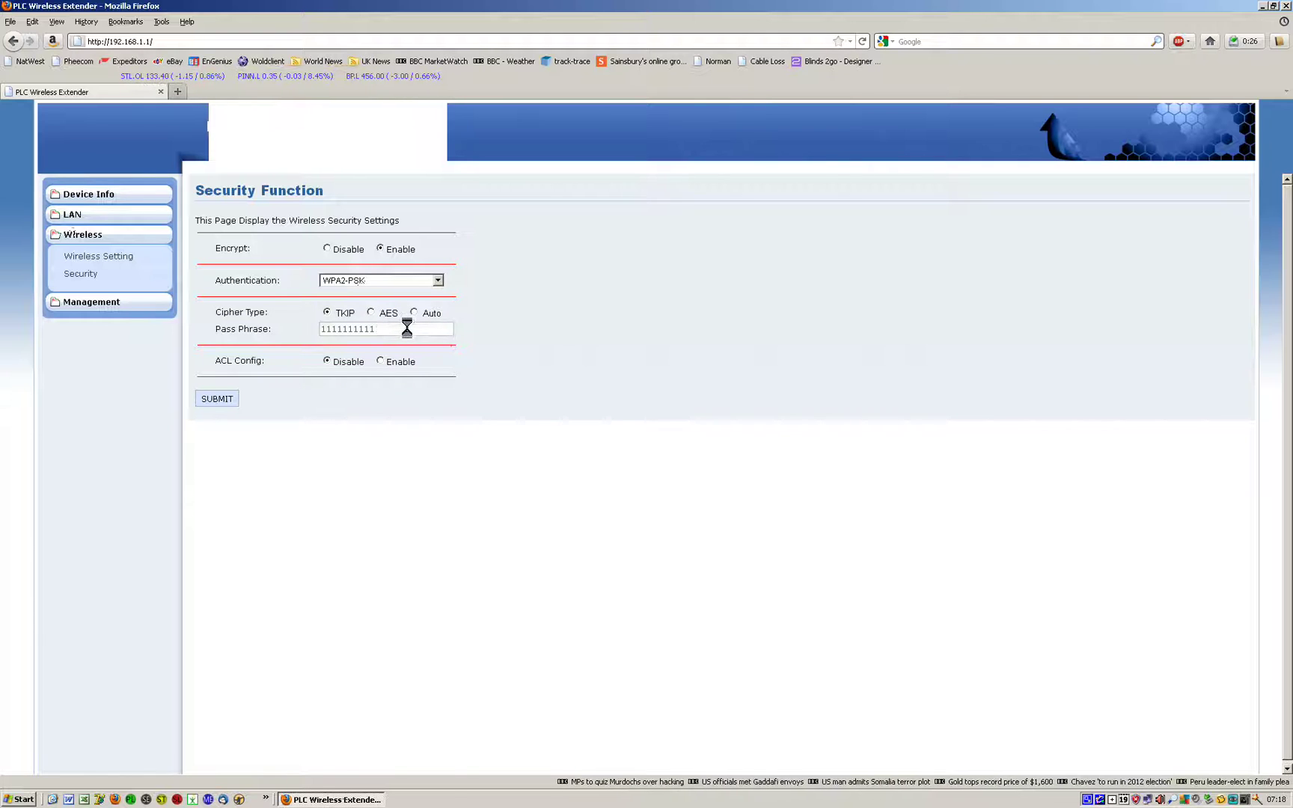
{"action": "left_click_drag", "start_coordinate": [407, 330], "coordinate": [289, 330]}
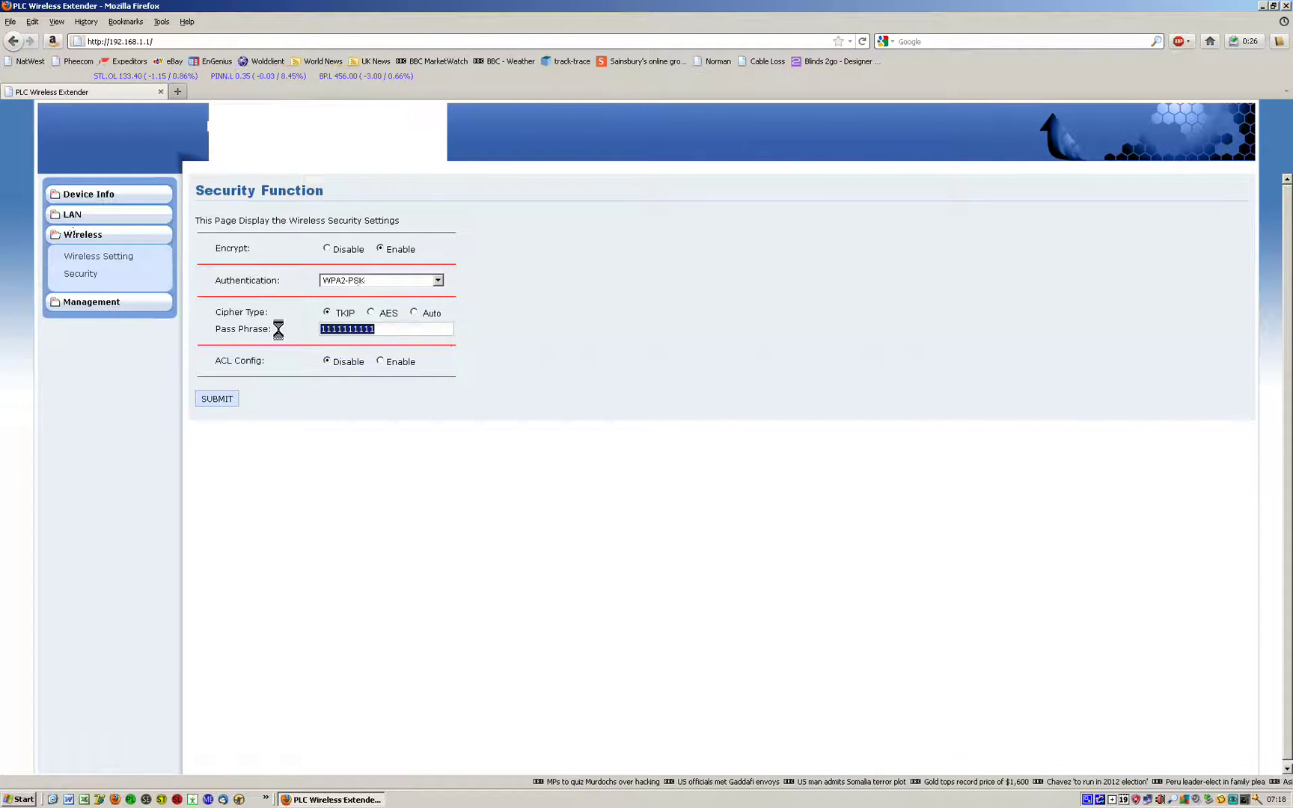
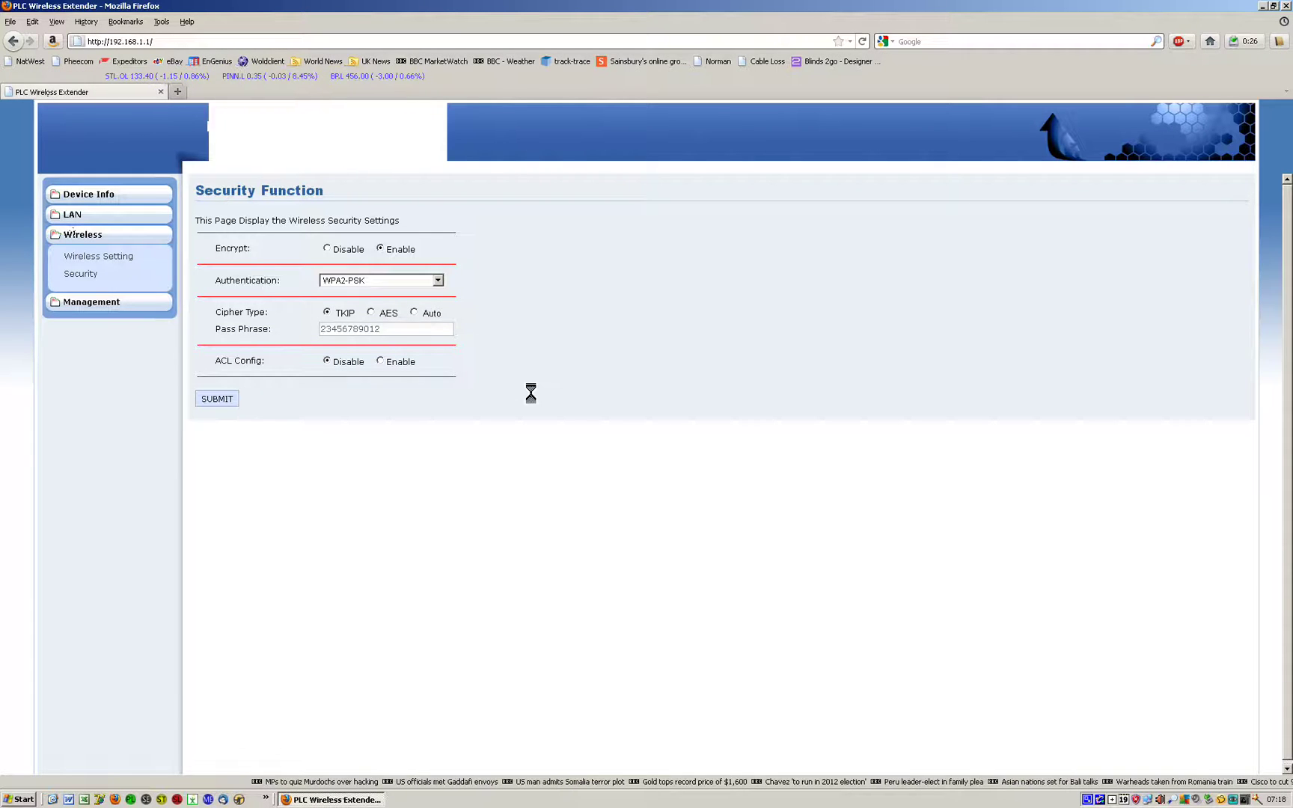
- Submit the current settings from the Management > Save To Flash page
{"action": "left_click", "coordinate": [83, 302]}
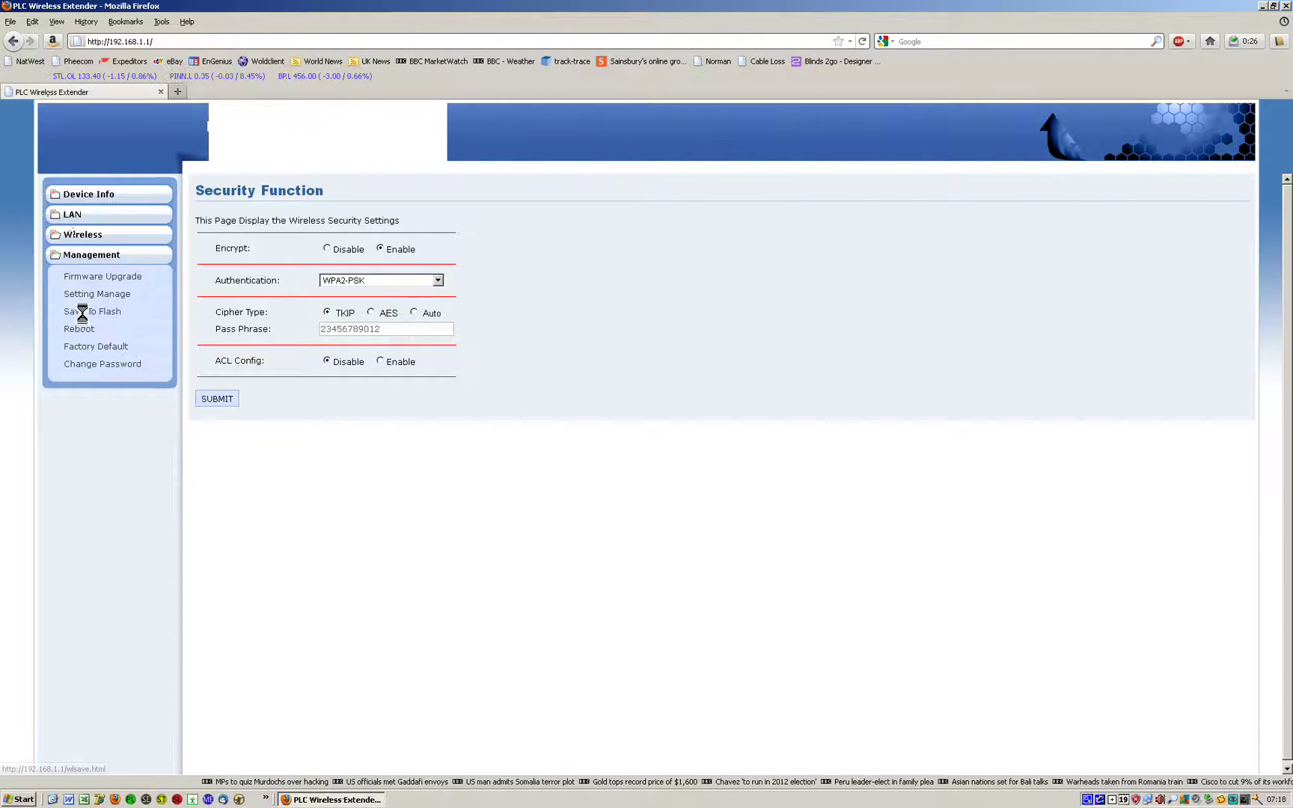
{"action": "left_click", "coordinate": [83, 311]}
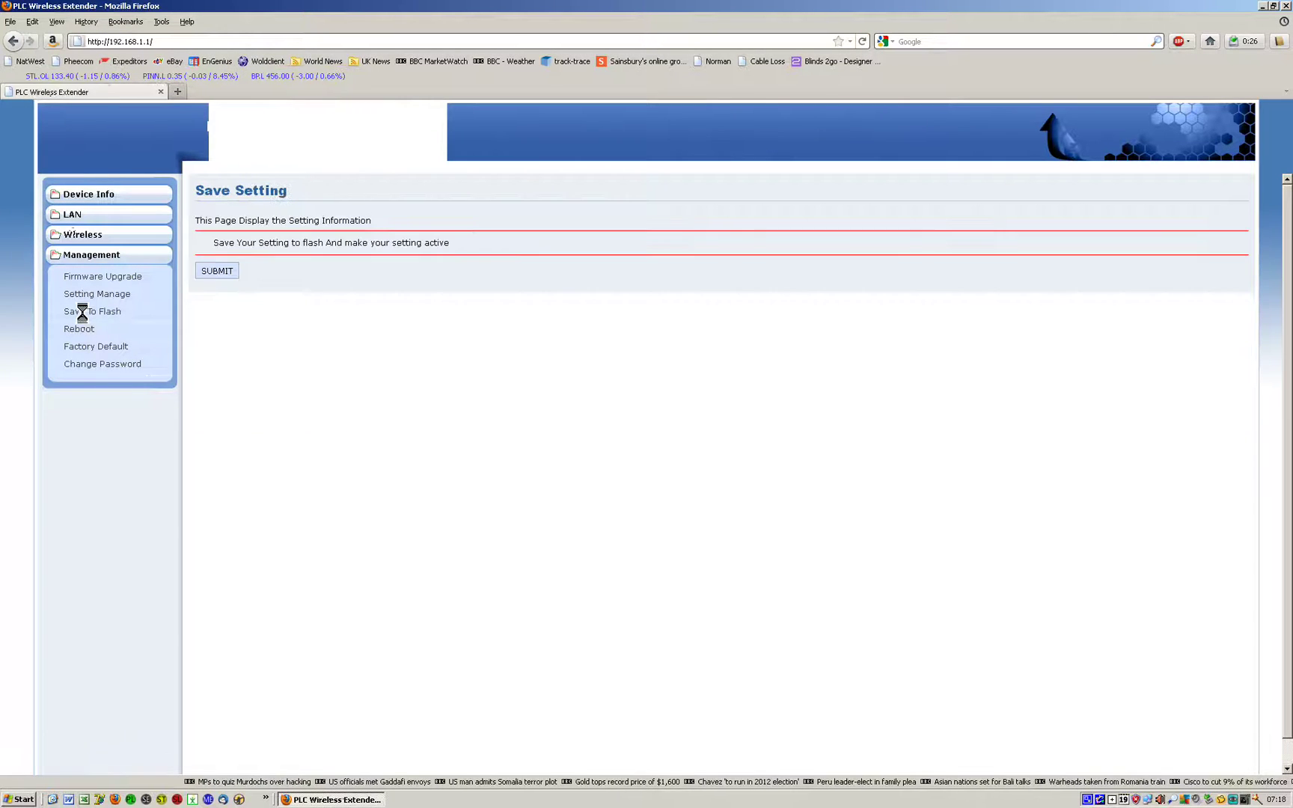
{"action": "left_click", "coordinate": [211, 271]}
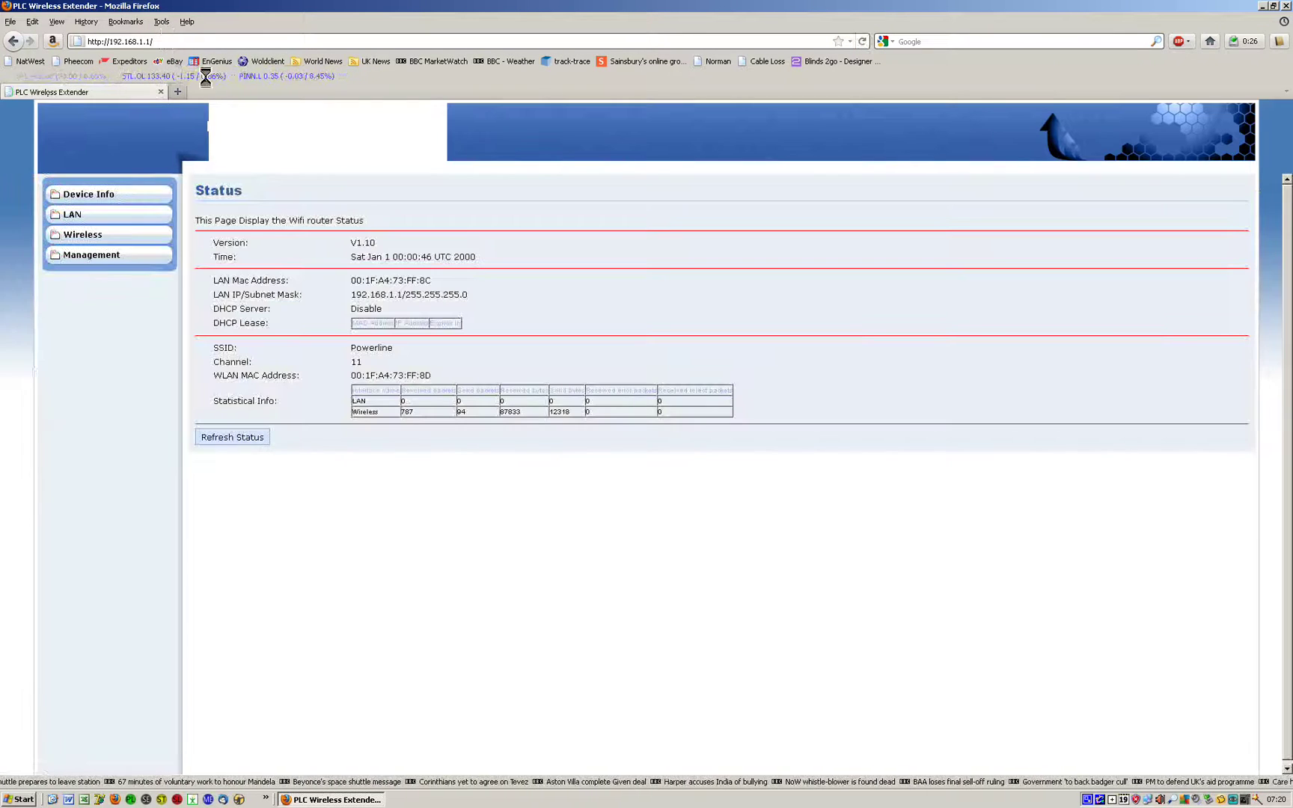
- Reopen Wireless > Security to check the saved WPA2-PSK encryption settings
{"action": "left_click", "coordinate": [82, 235]}
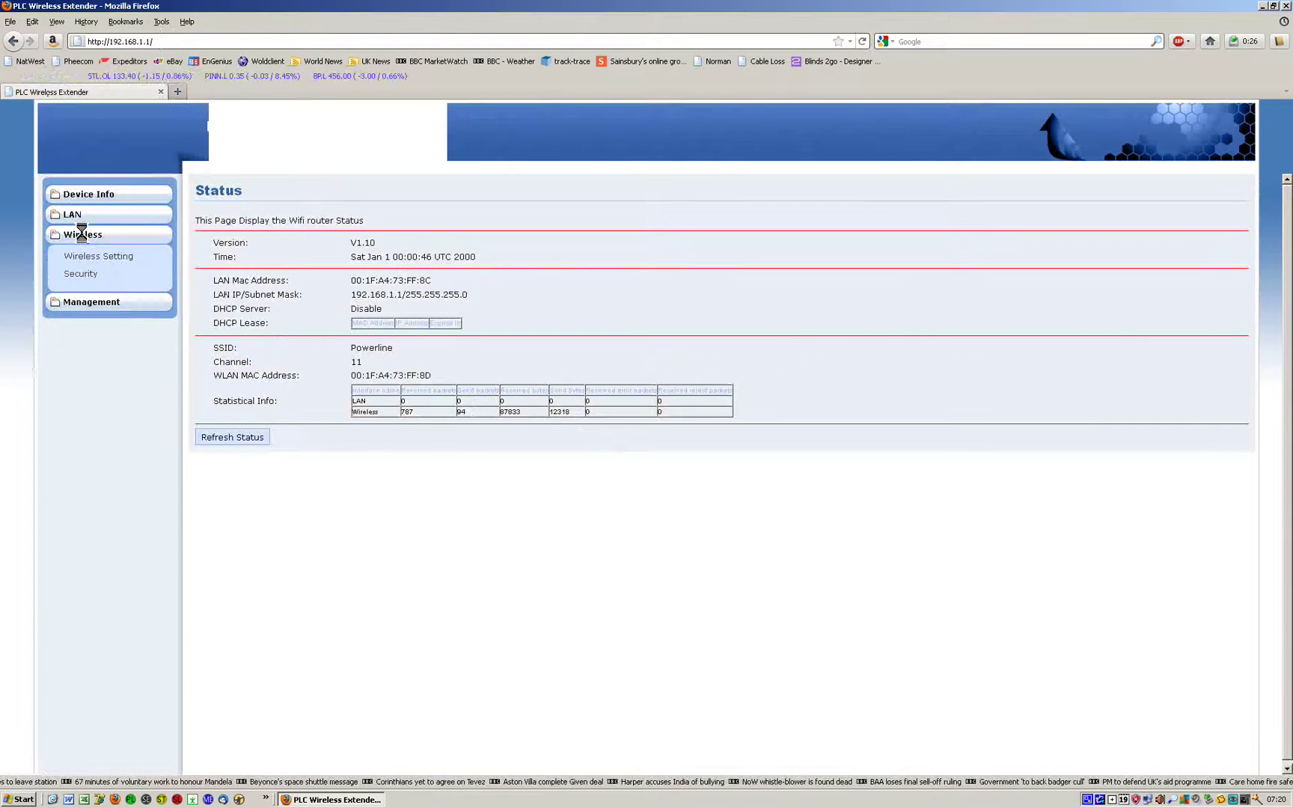
{"action": "left_click", "coordinate": [86, 273]}
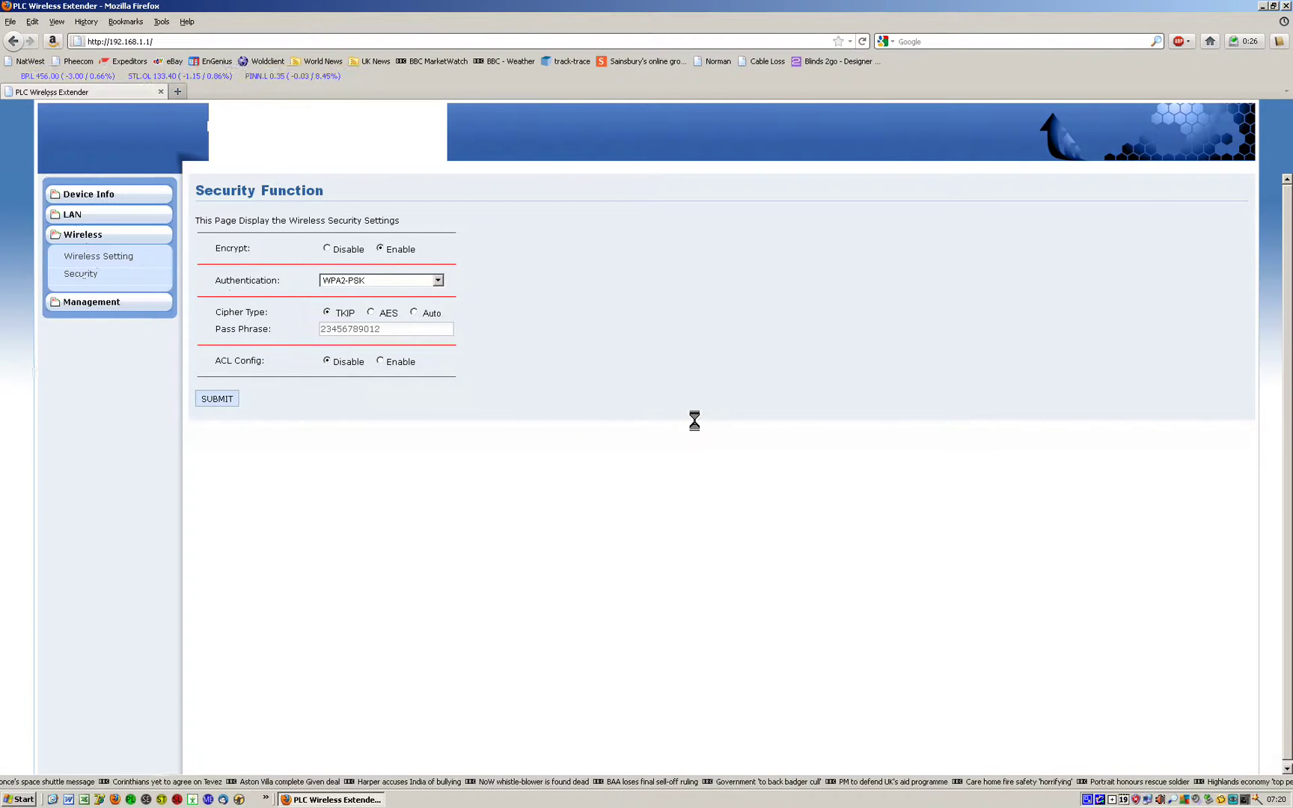
- Open the Wireless Setting page to view SSID Powerline on channel 11
{"action": "left_click", "coordinate": [103, 257]}
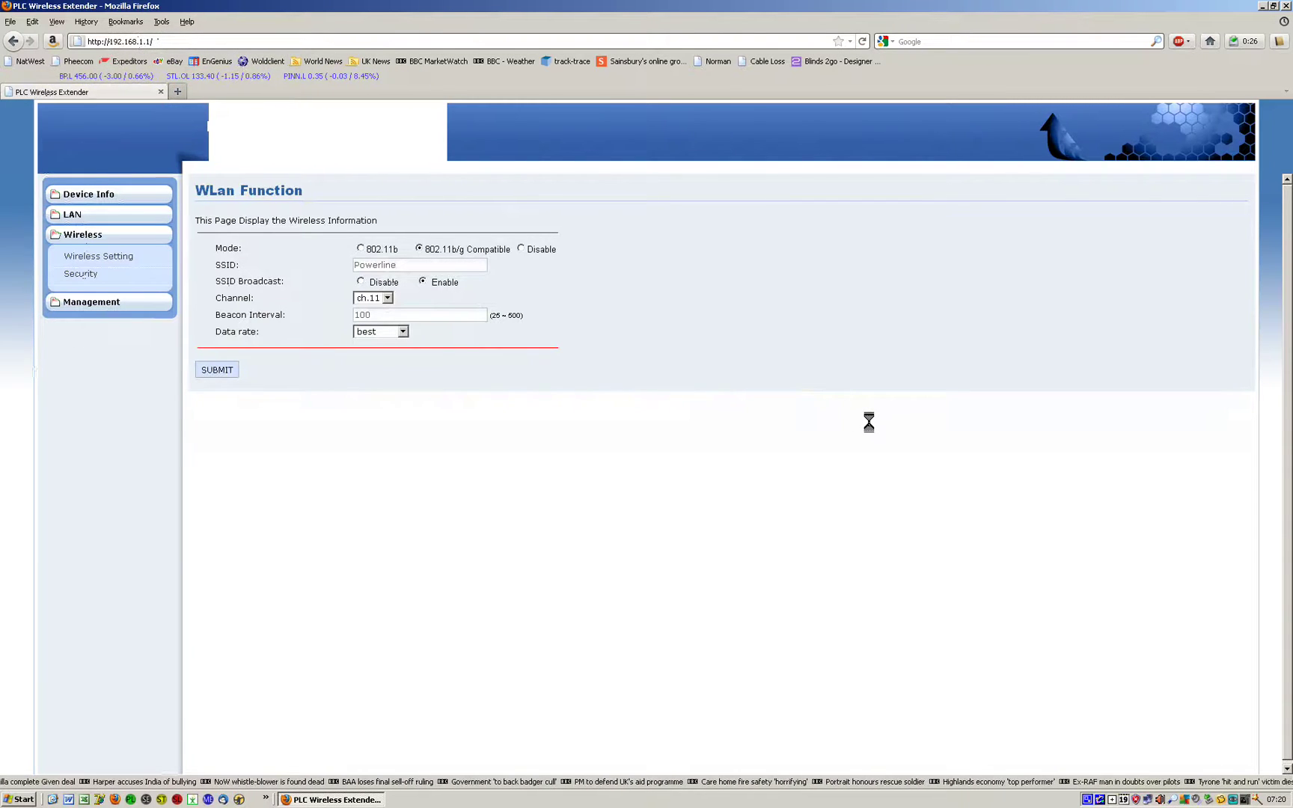
- In LAN Setting, change the IP address to 192.168.1.200 and submit it
{"action": "left_click", "coordinate": [75, 214]}
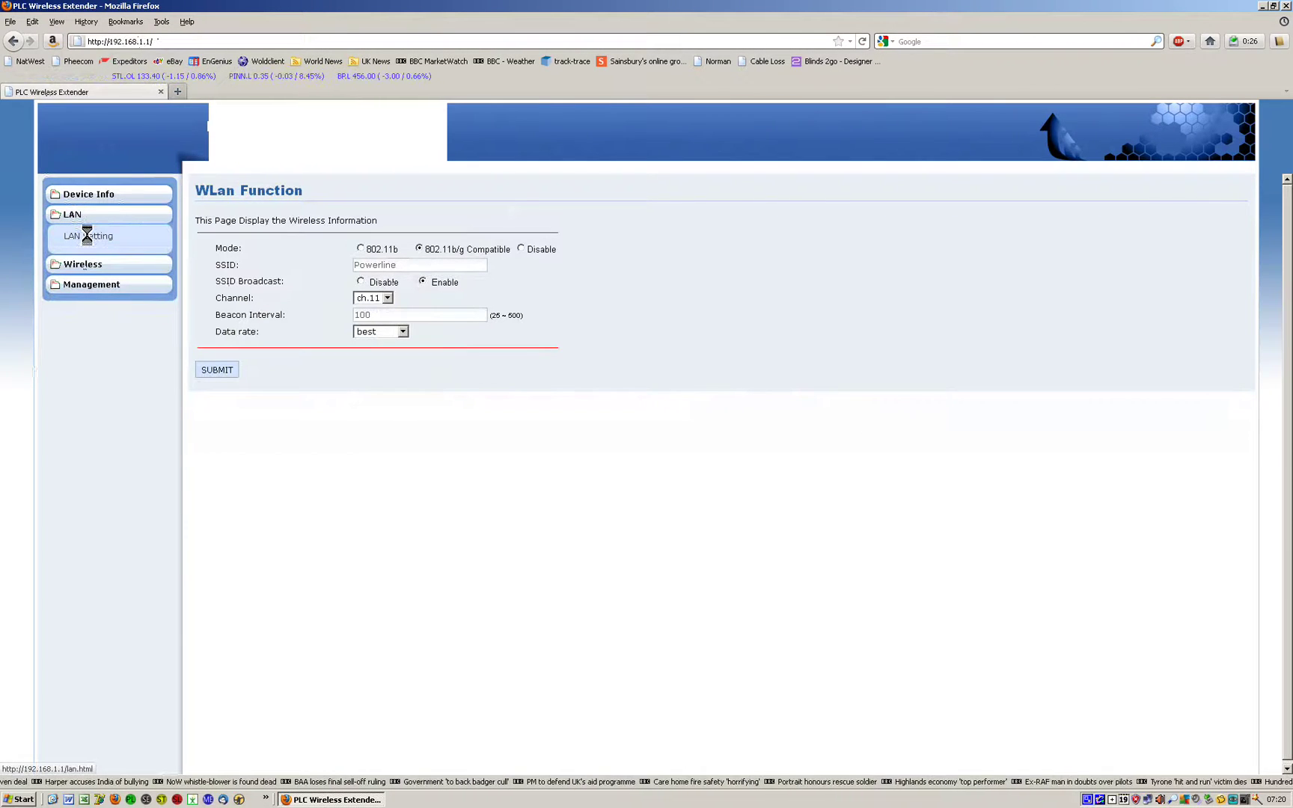
{"action": "left_click", "coordinate": [87, 235]}
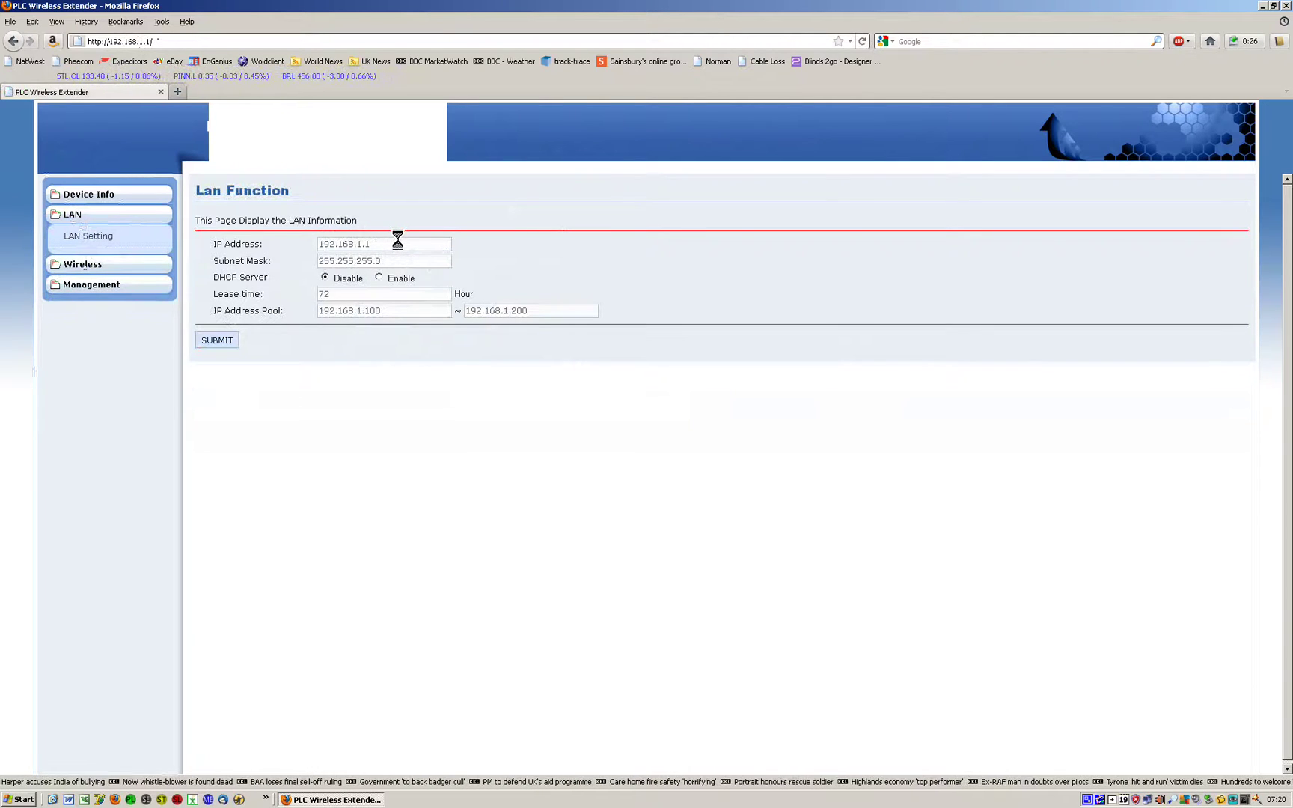
{"action": "left_click", "coordinate": [398, 243]}
{"action": "key", "text": "BackSpace"}
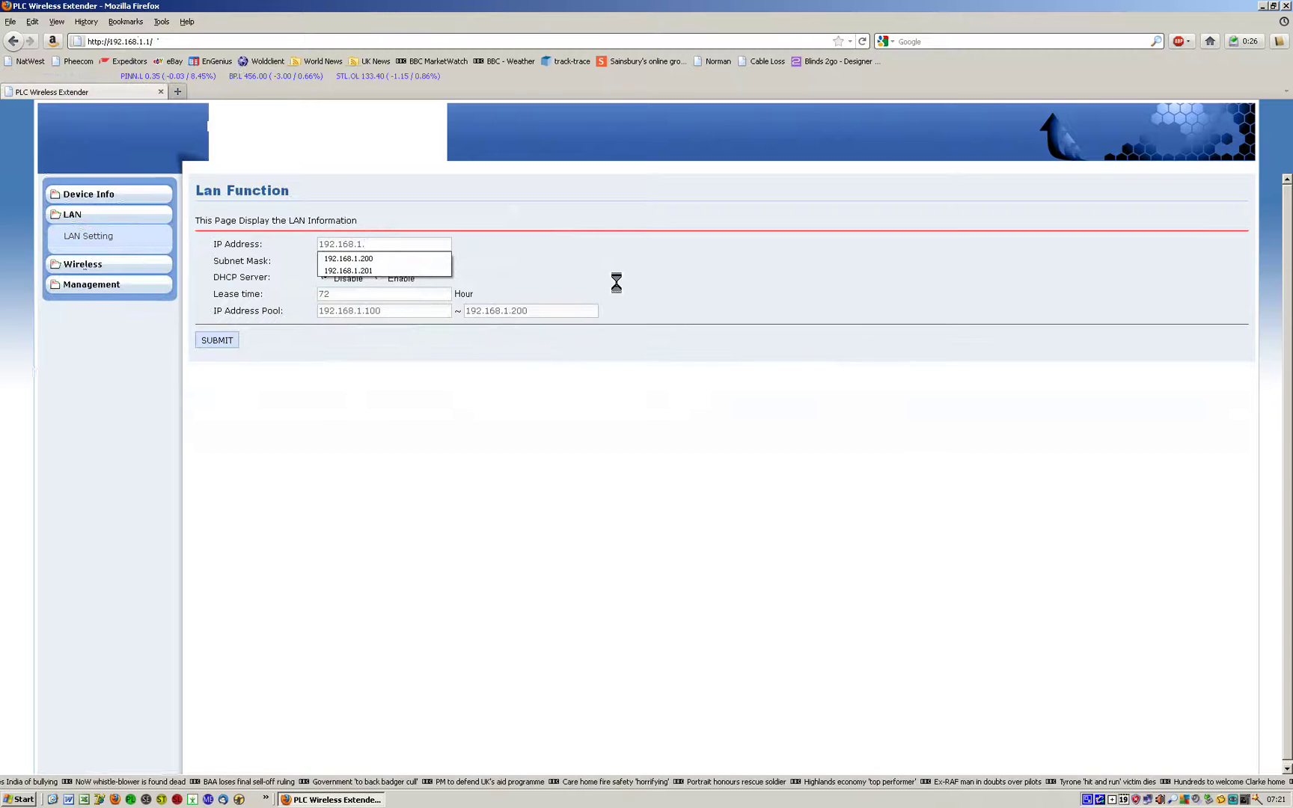
{"action": "type", "text": "200"}
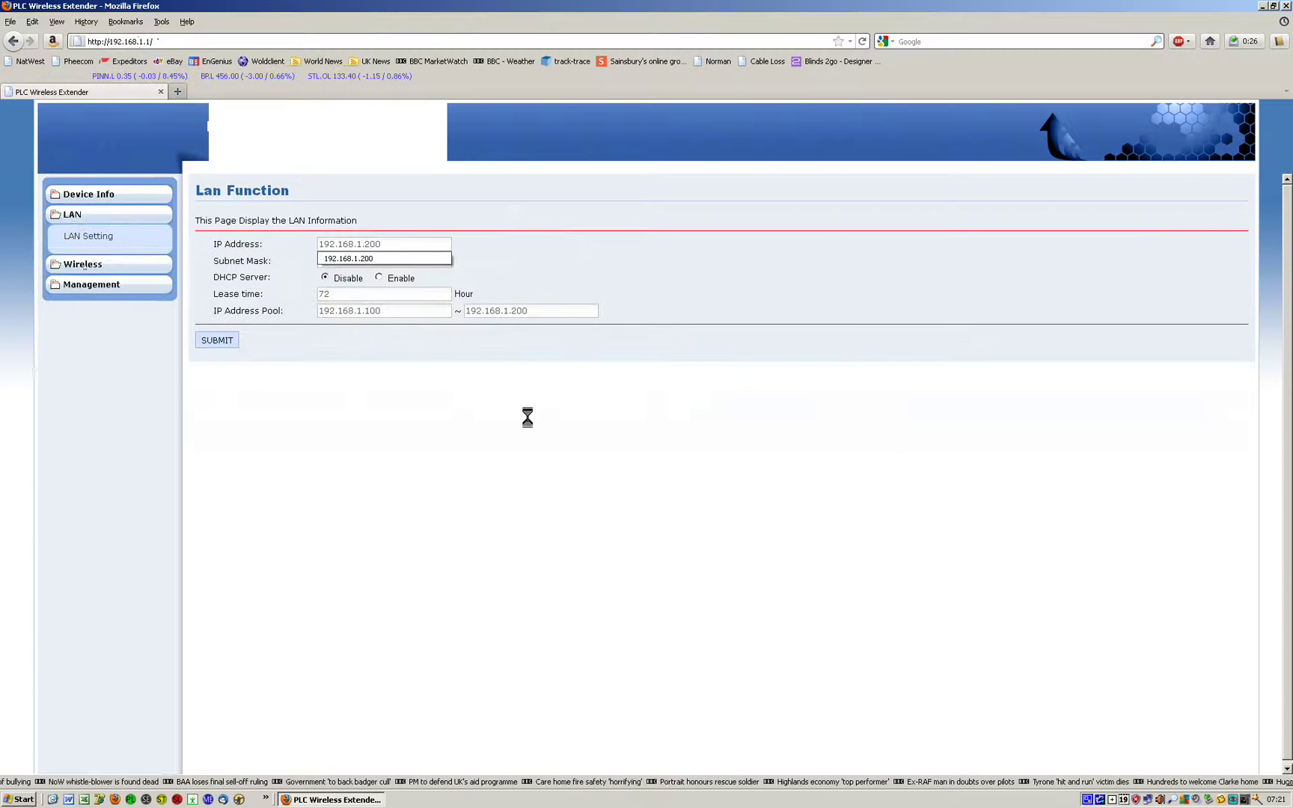
{"action": "left_click", "coordinate": [392, 413]}
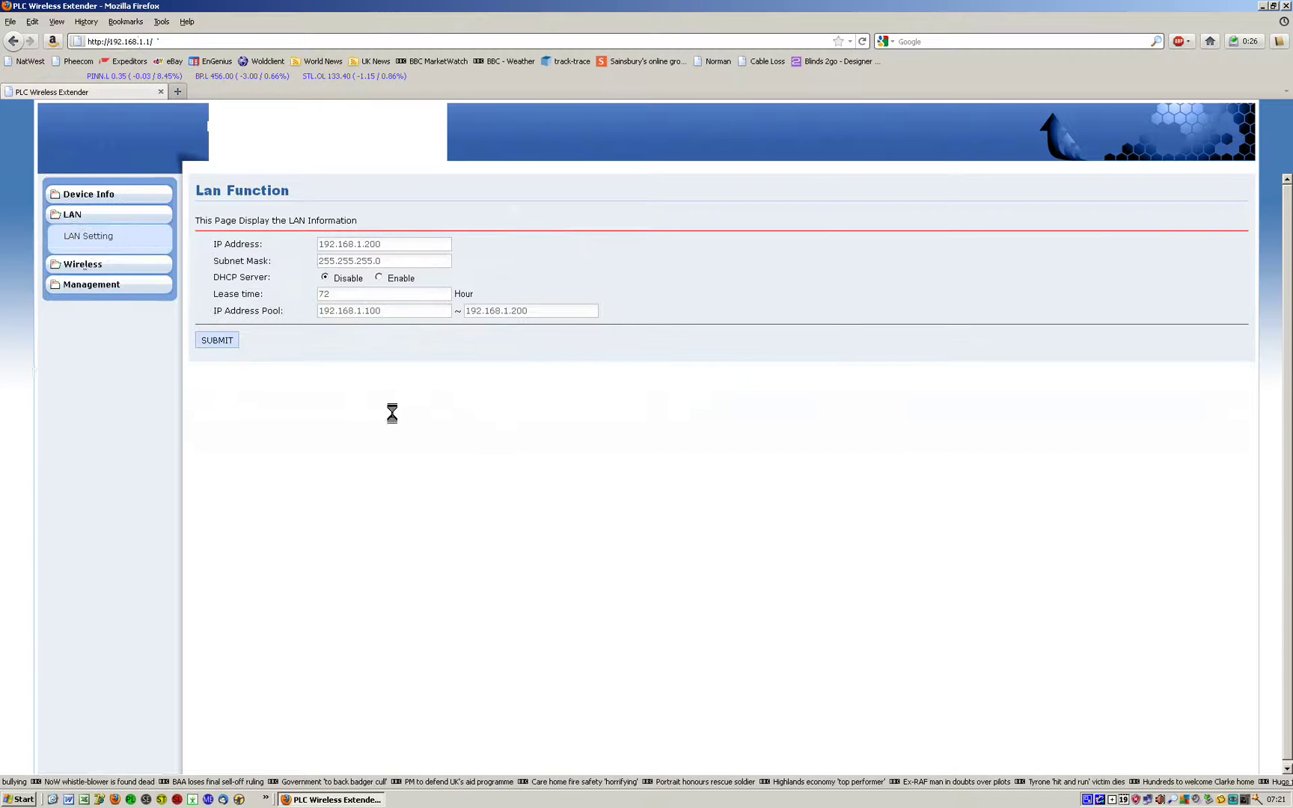
{"action": "left_click", "coordinate": [214, 340]}
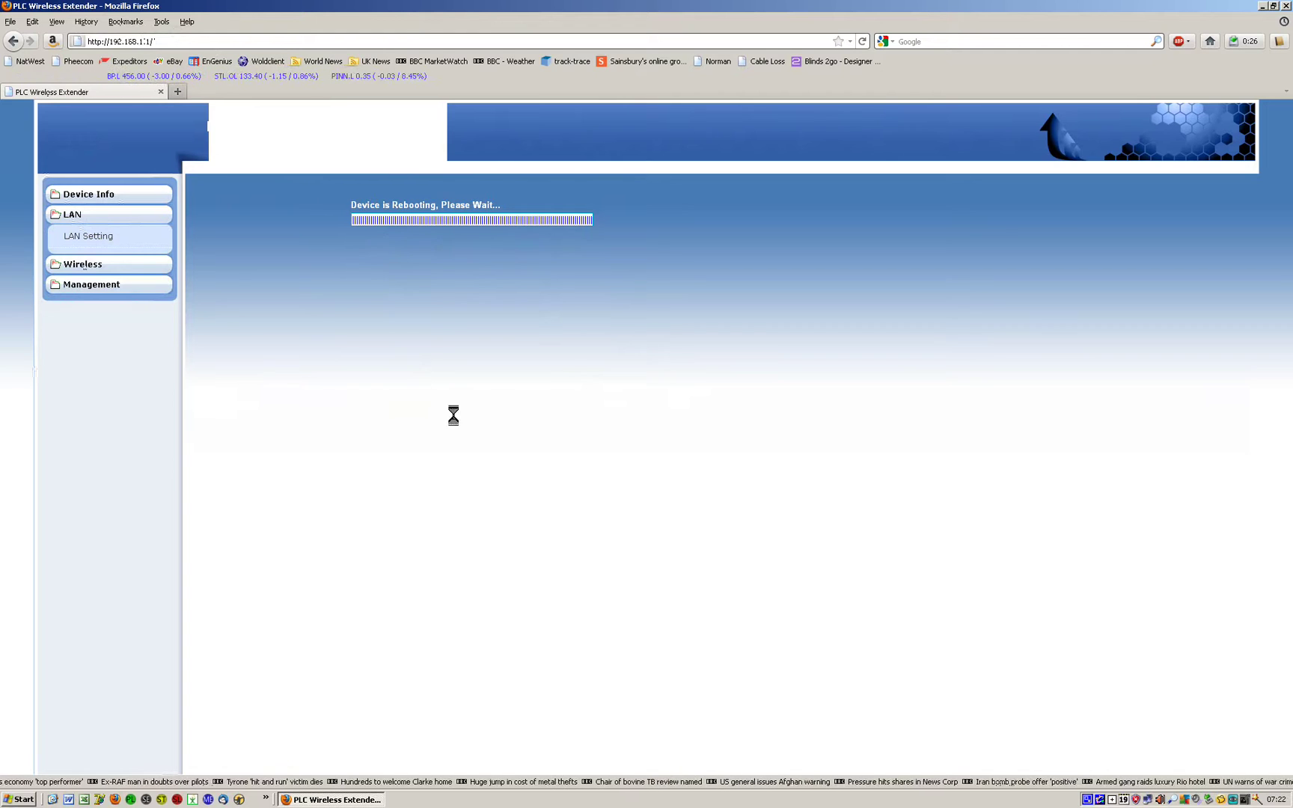
- Browse to 192.168.1.200 and sign in with the administrator user name and password
{"action": "left_click", "coordinate": [182, 42]}
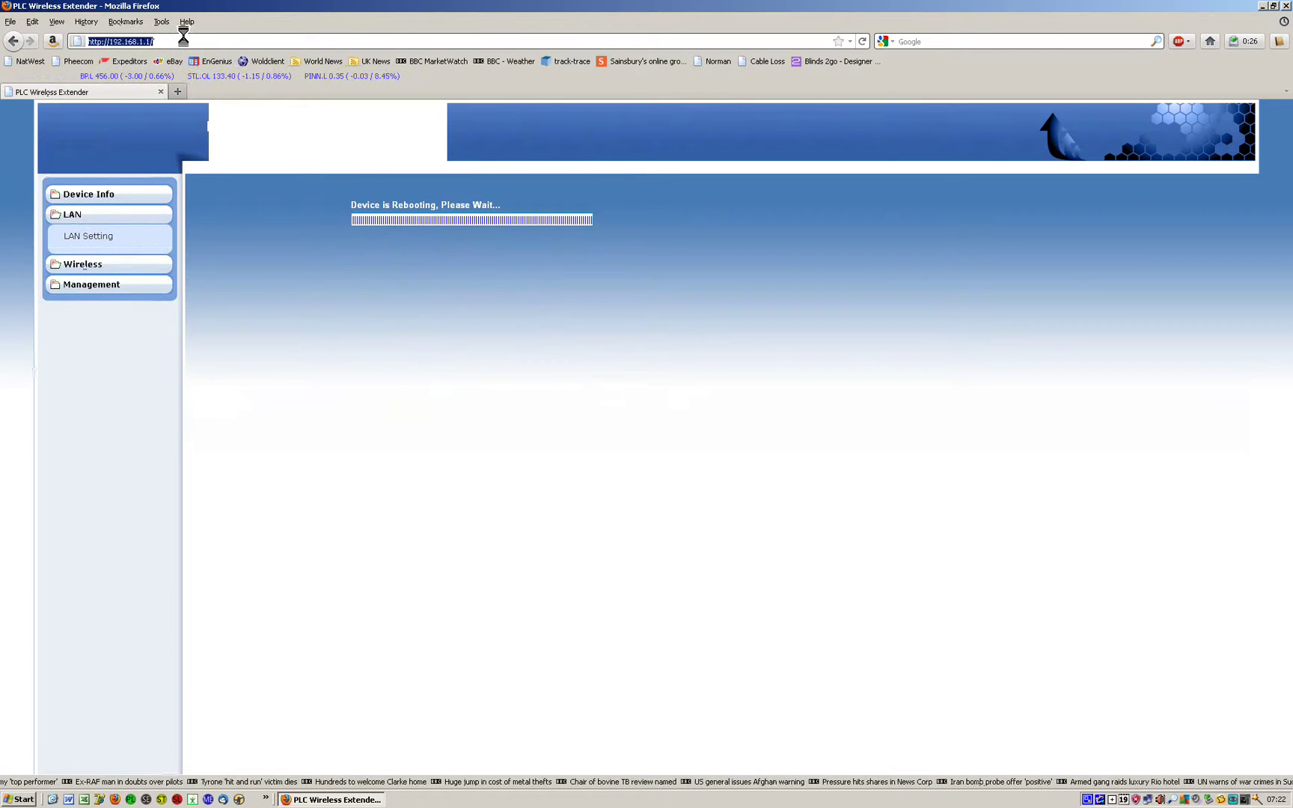
{"action": "key", "text": "Delete"}
{"action": "key", "text": "Delete"}
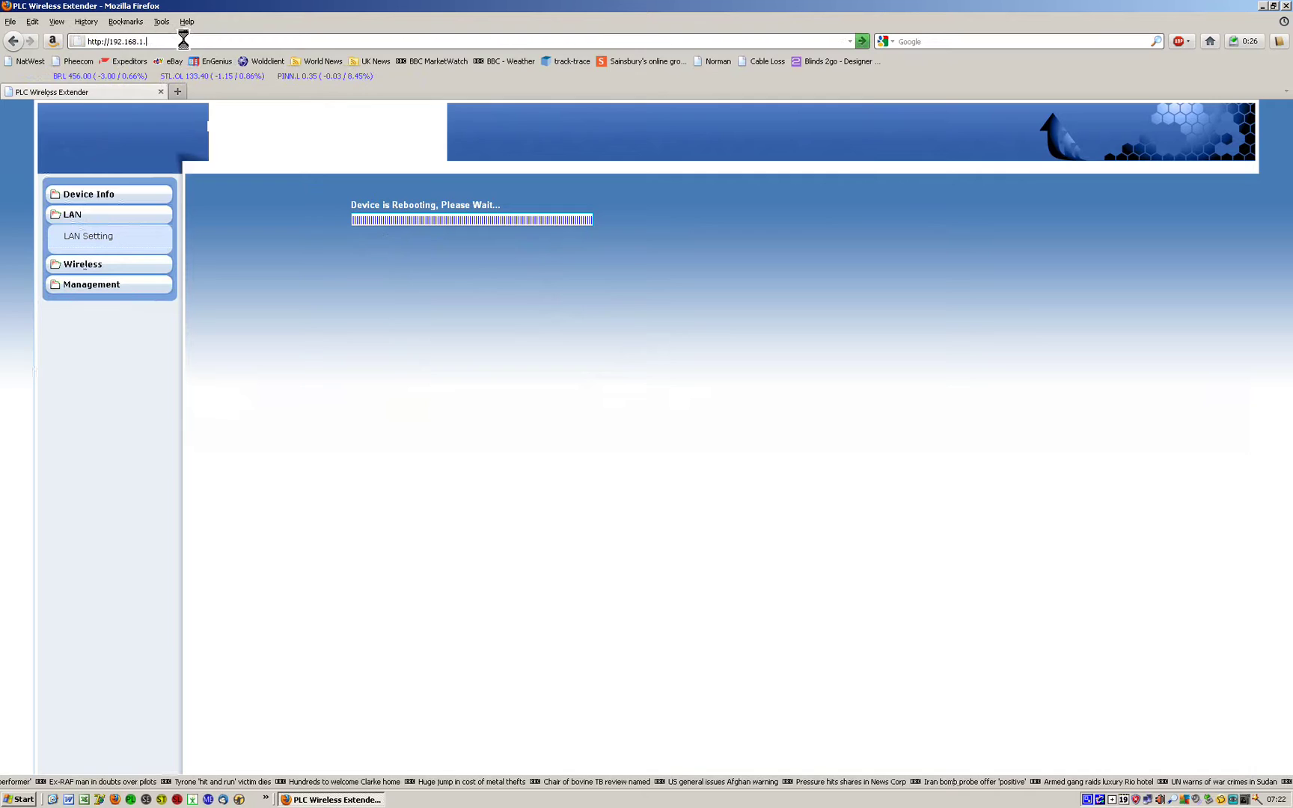
{"action": "type", "text": "200"}
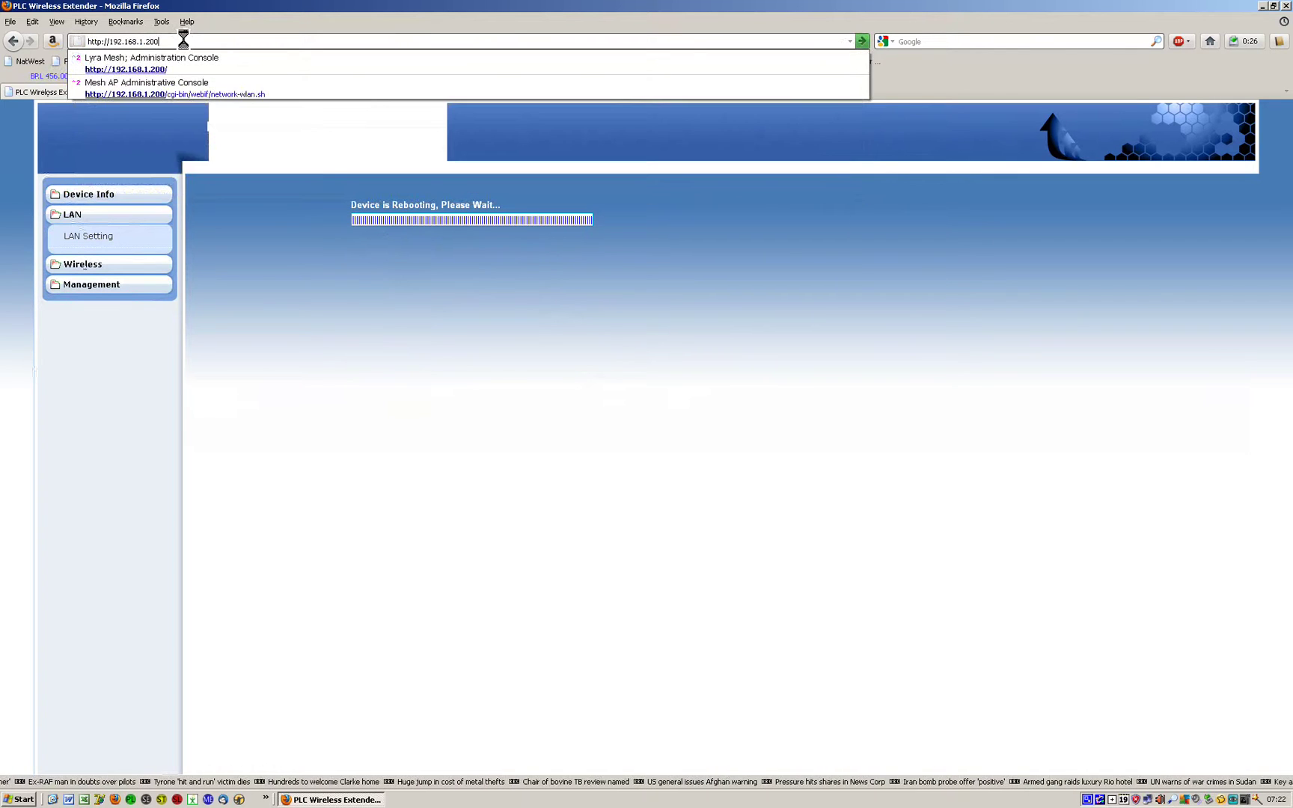
{"action": "key", "text": "Return"}
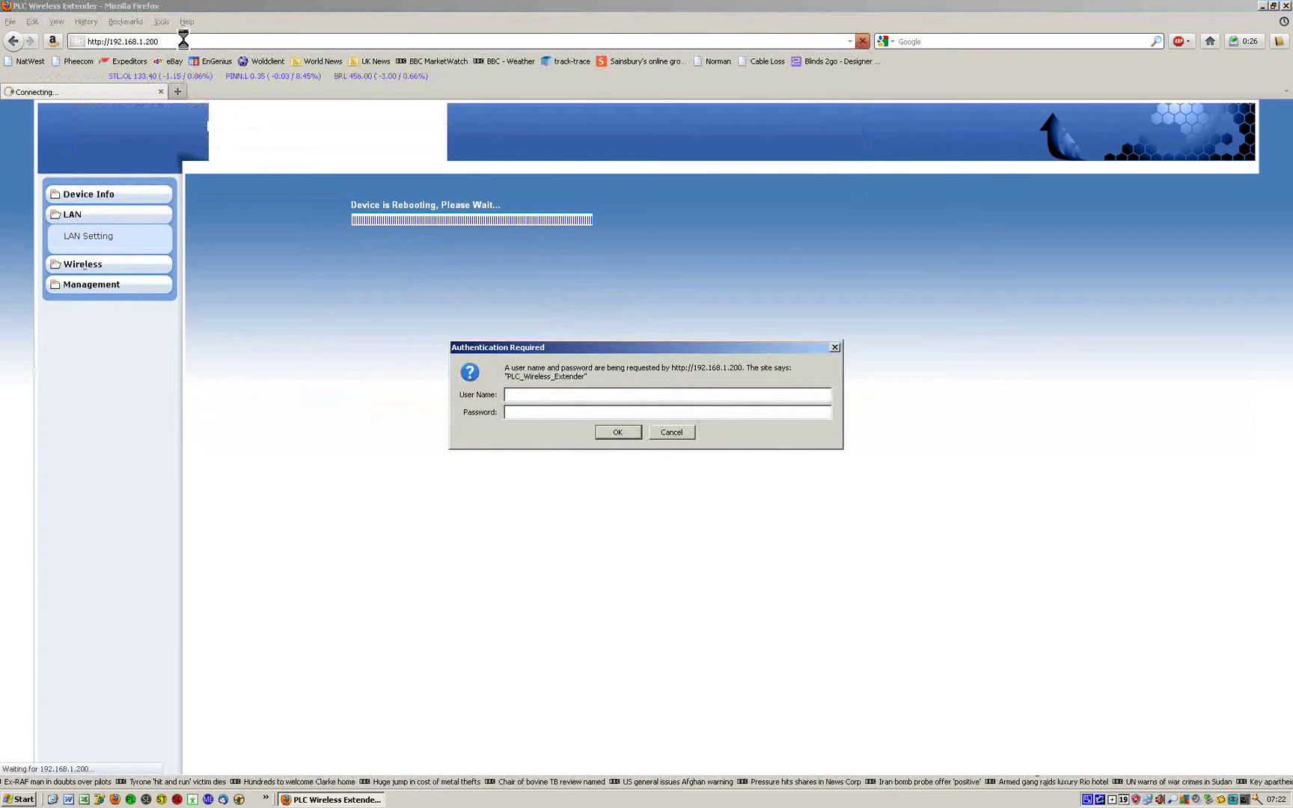
{"action": "type", "text": "admin"}
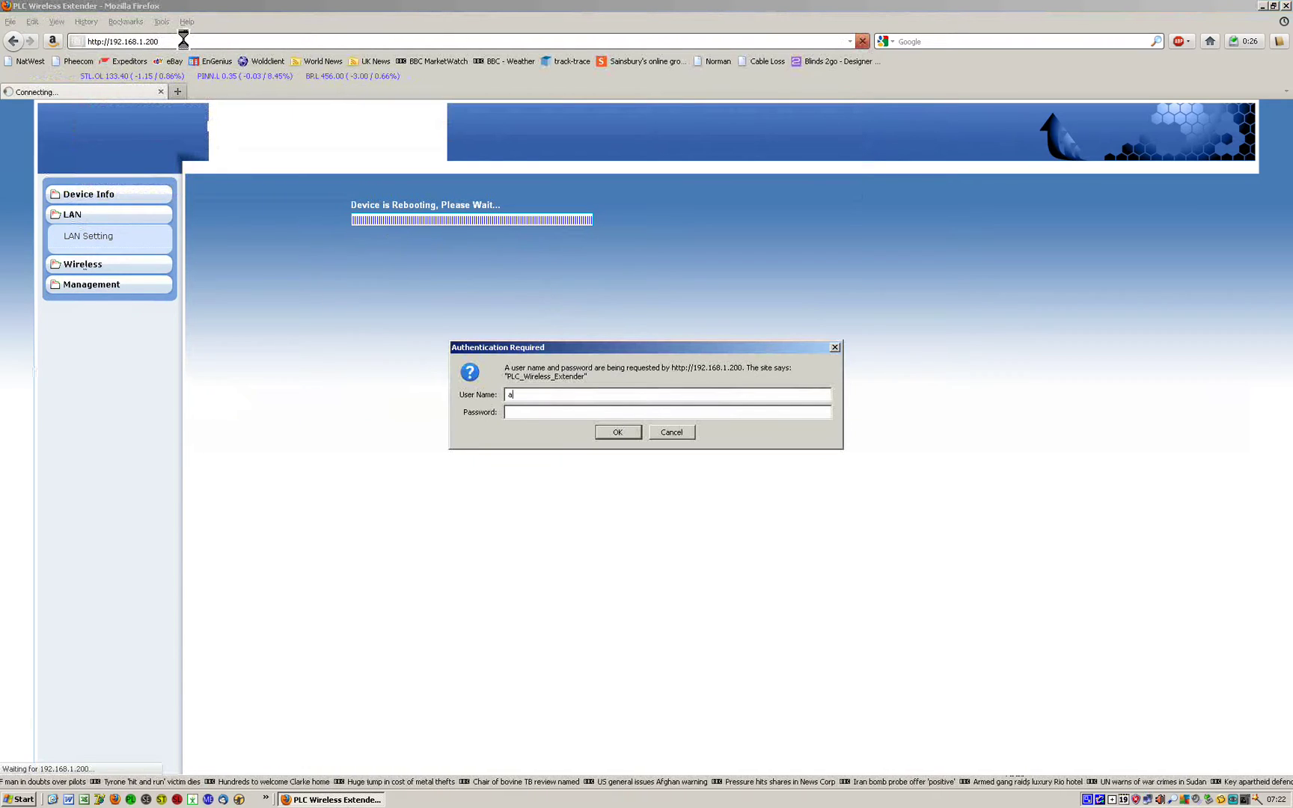
{"action": "key", "text": "Tab"}
{"action": "type", "text": "password"}
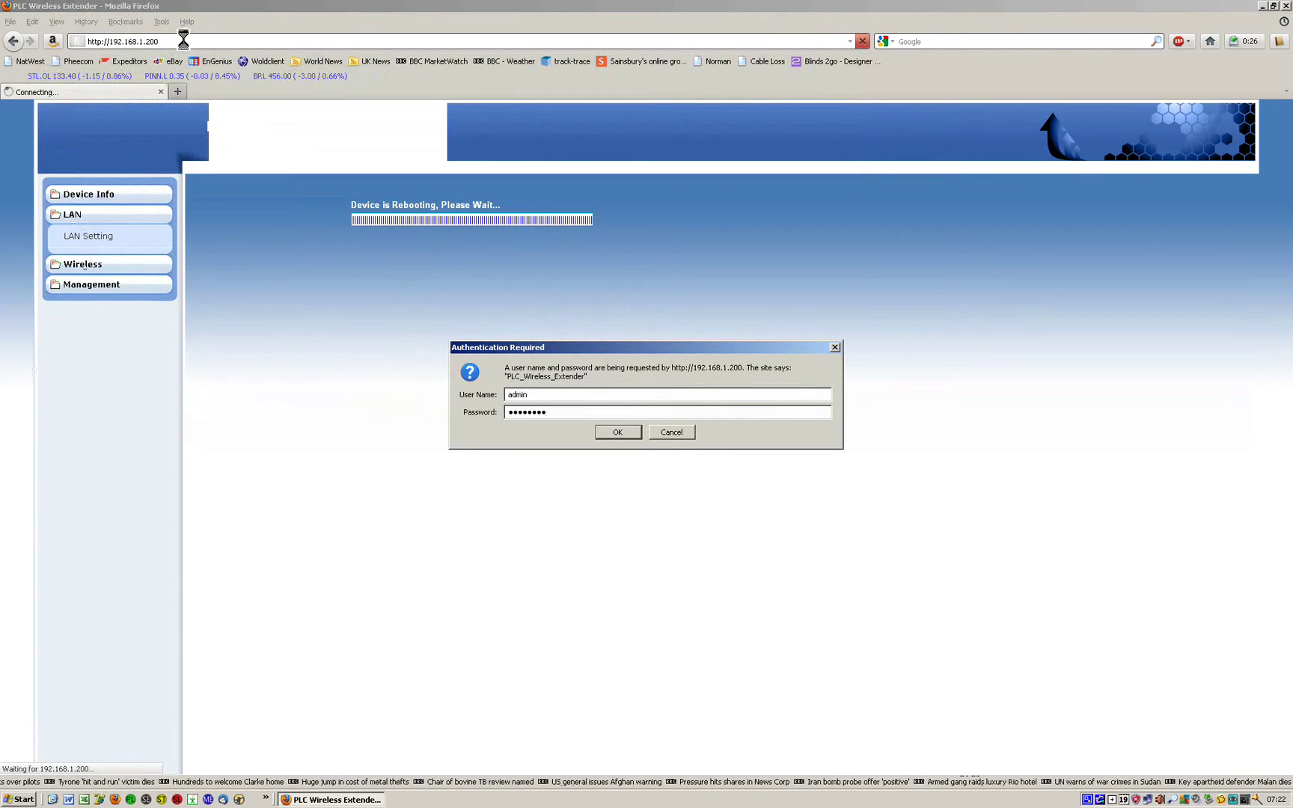
{"action": "key", "text": "Return"}
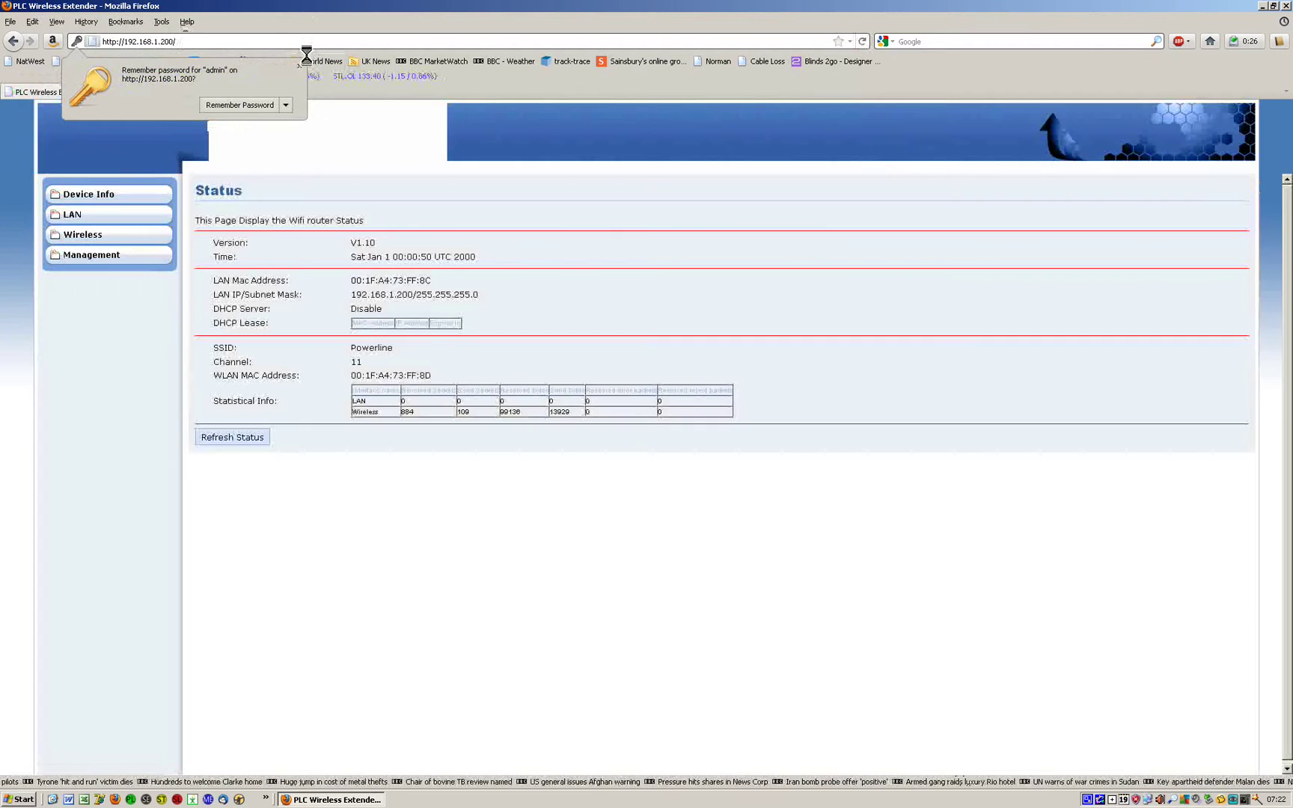
- Dismiss the remember-password prompt and open LAN Setting to verify the new address
{"action": "left_click", "coordinate": [532, 179]}
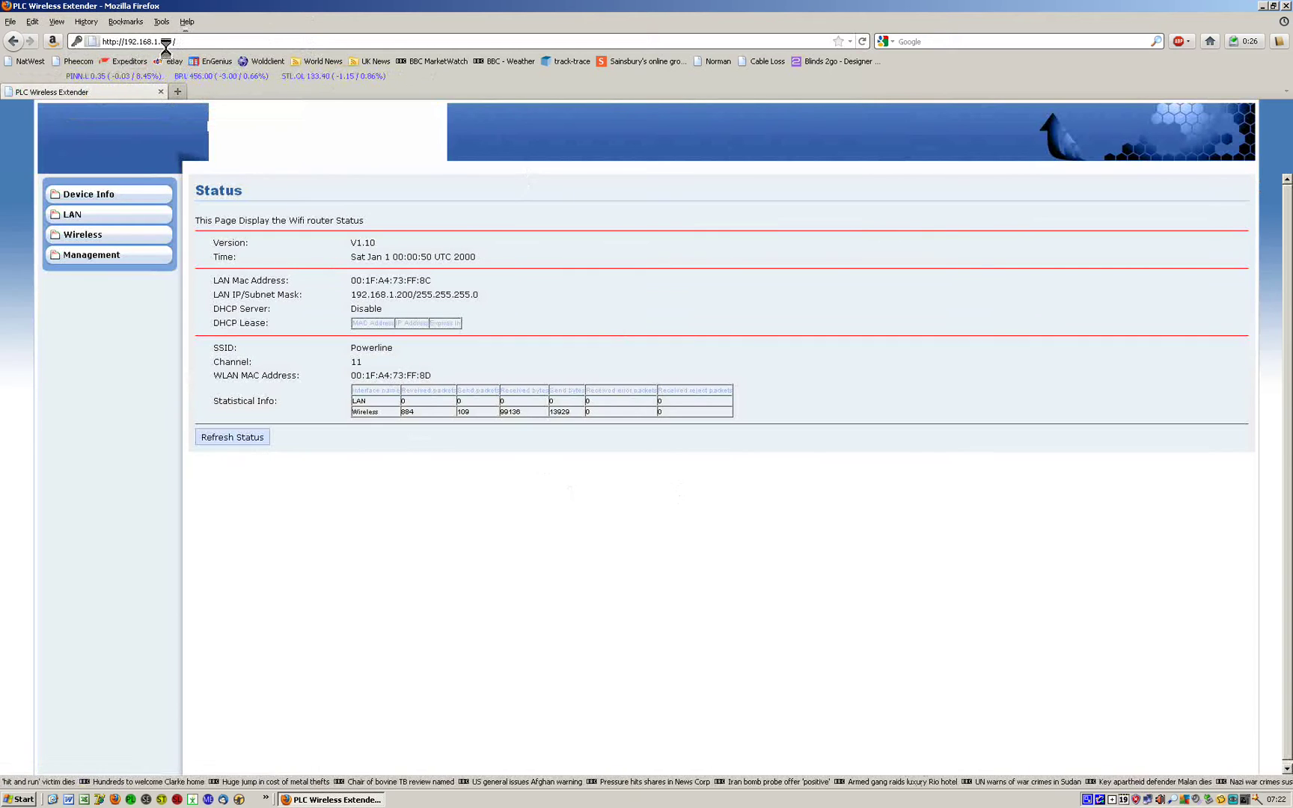
{"action": "left_click", "coordinate": [71, 214]}
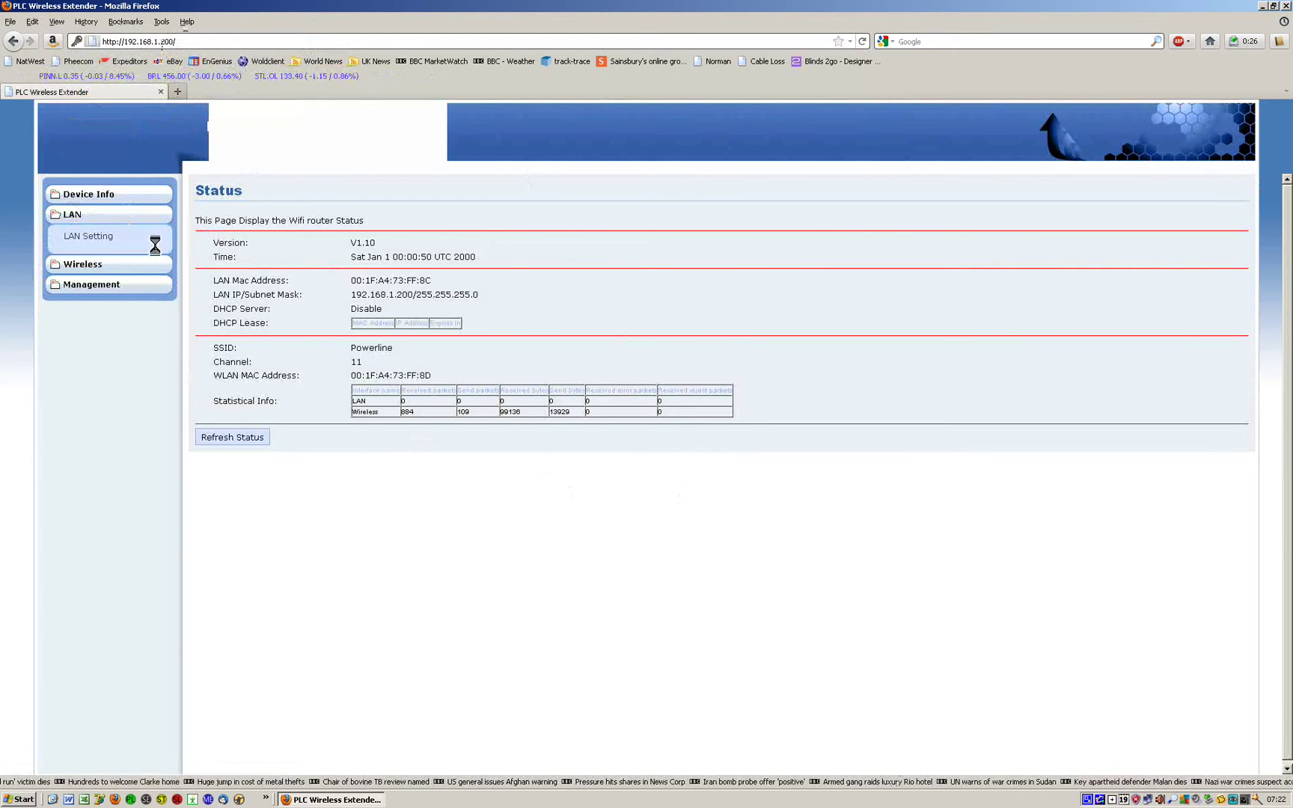
{"action": "left_click", "coordinate": [109, 234]}
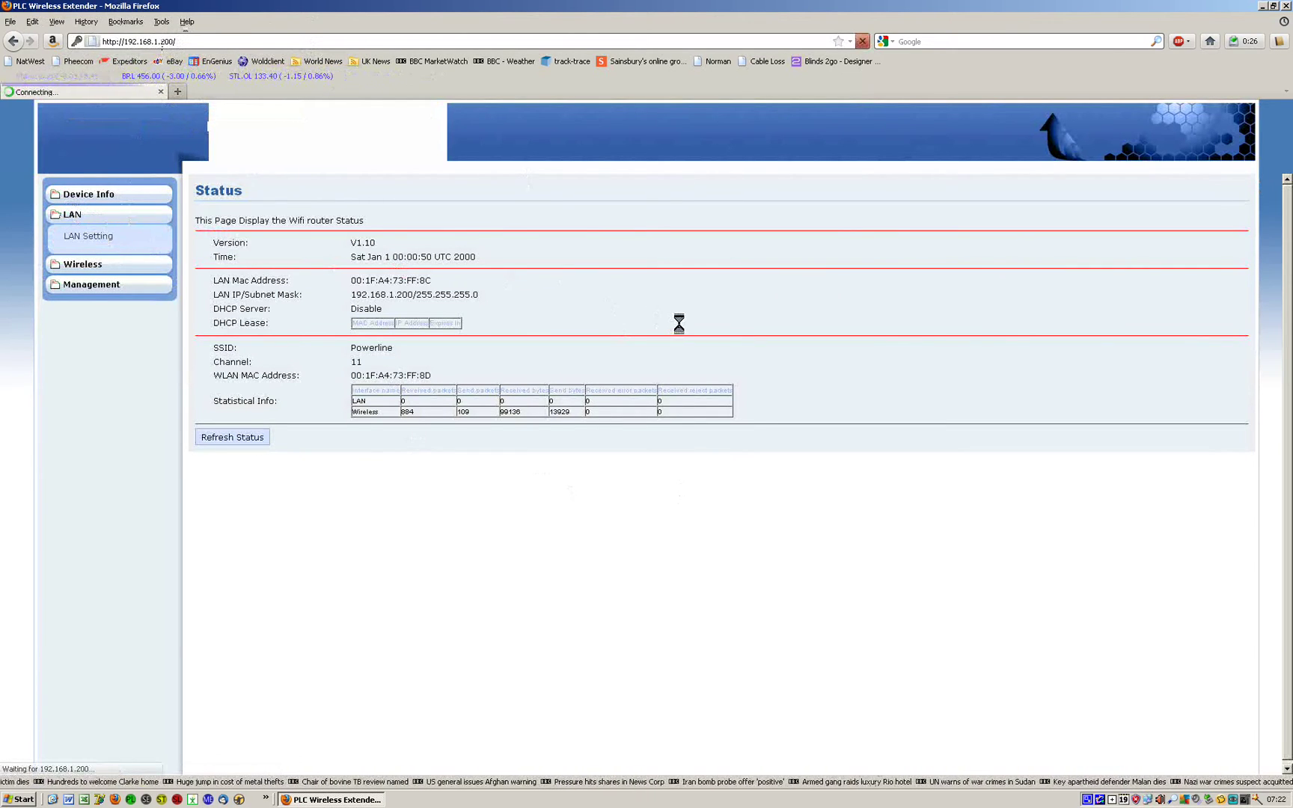